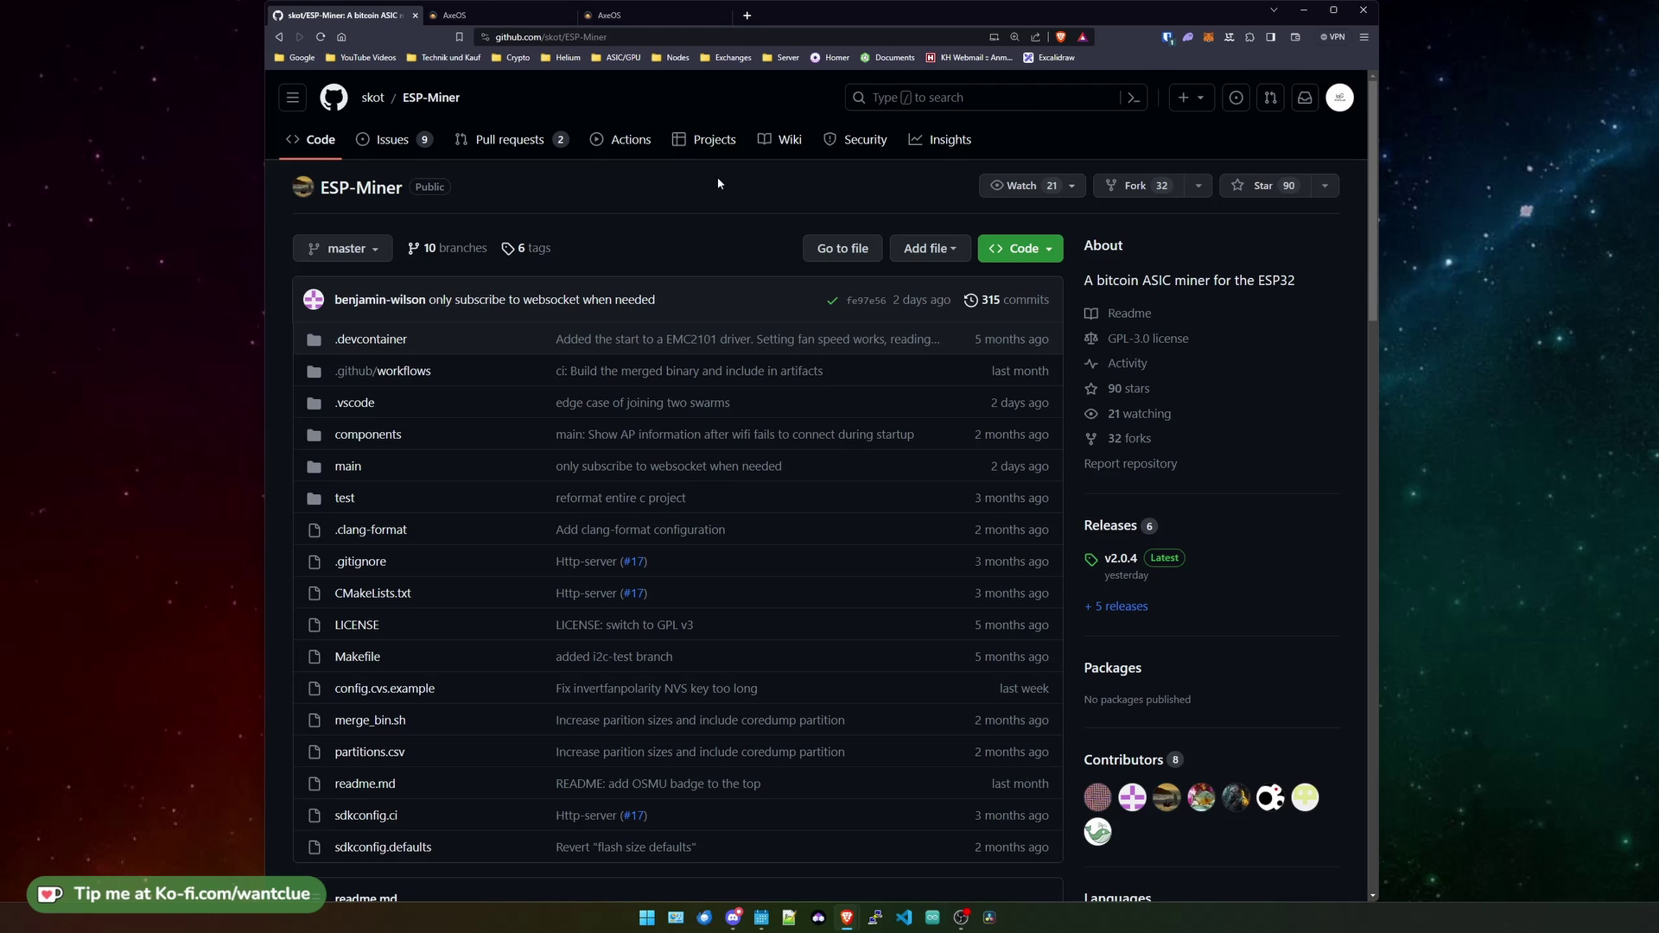
Open the ESP-Miner v2.0.4 release page from the repository's Releases sidebar link.
{"action": "left_click", "coordinate": [1140, 561]}
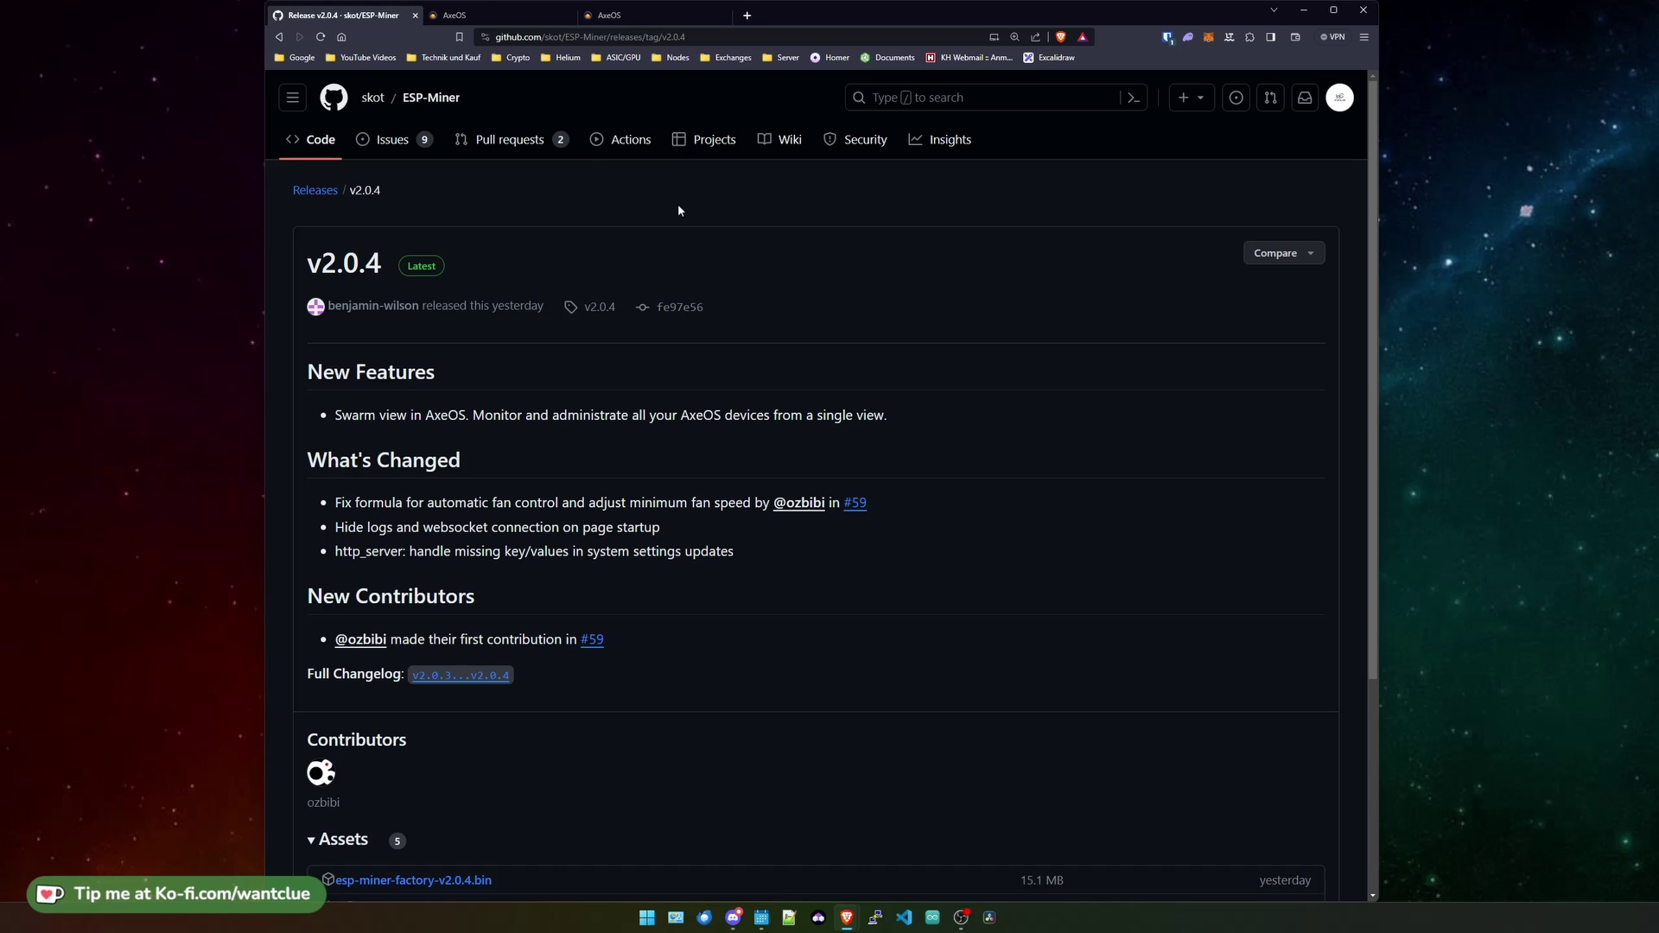
{"action": "scroll", "coordinate": [665, 221], "scroll_direction": "down", "scroll_amount": 1}
{"action": "scroll", "coordinate": [687, 398], "scroll_direction": "down", "scroll_amount": 1}
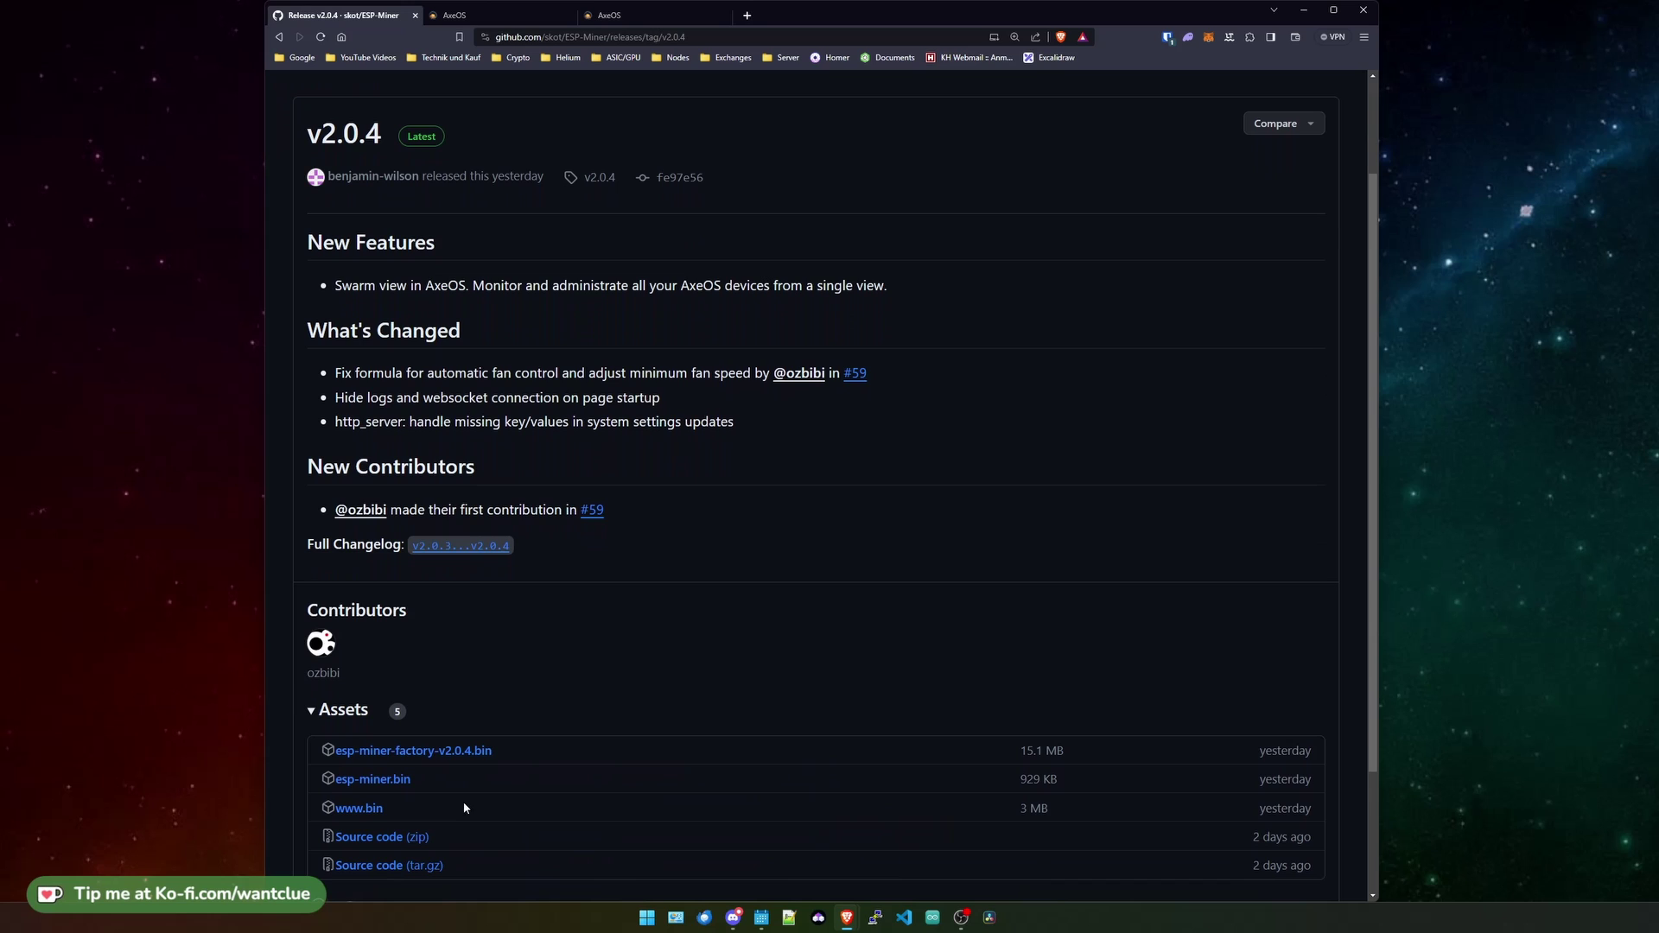
{"action": "left_click", "coordinate": [409, 784]}
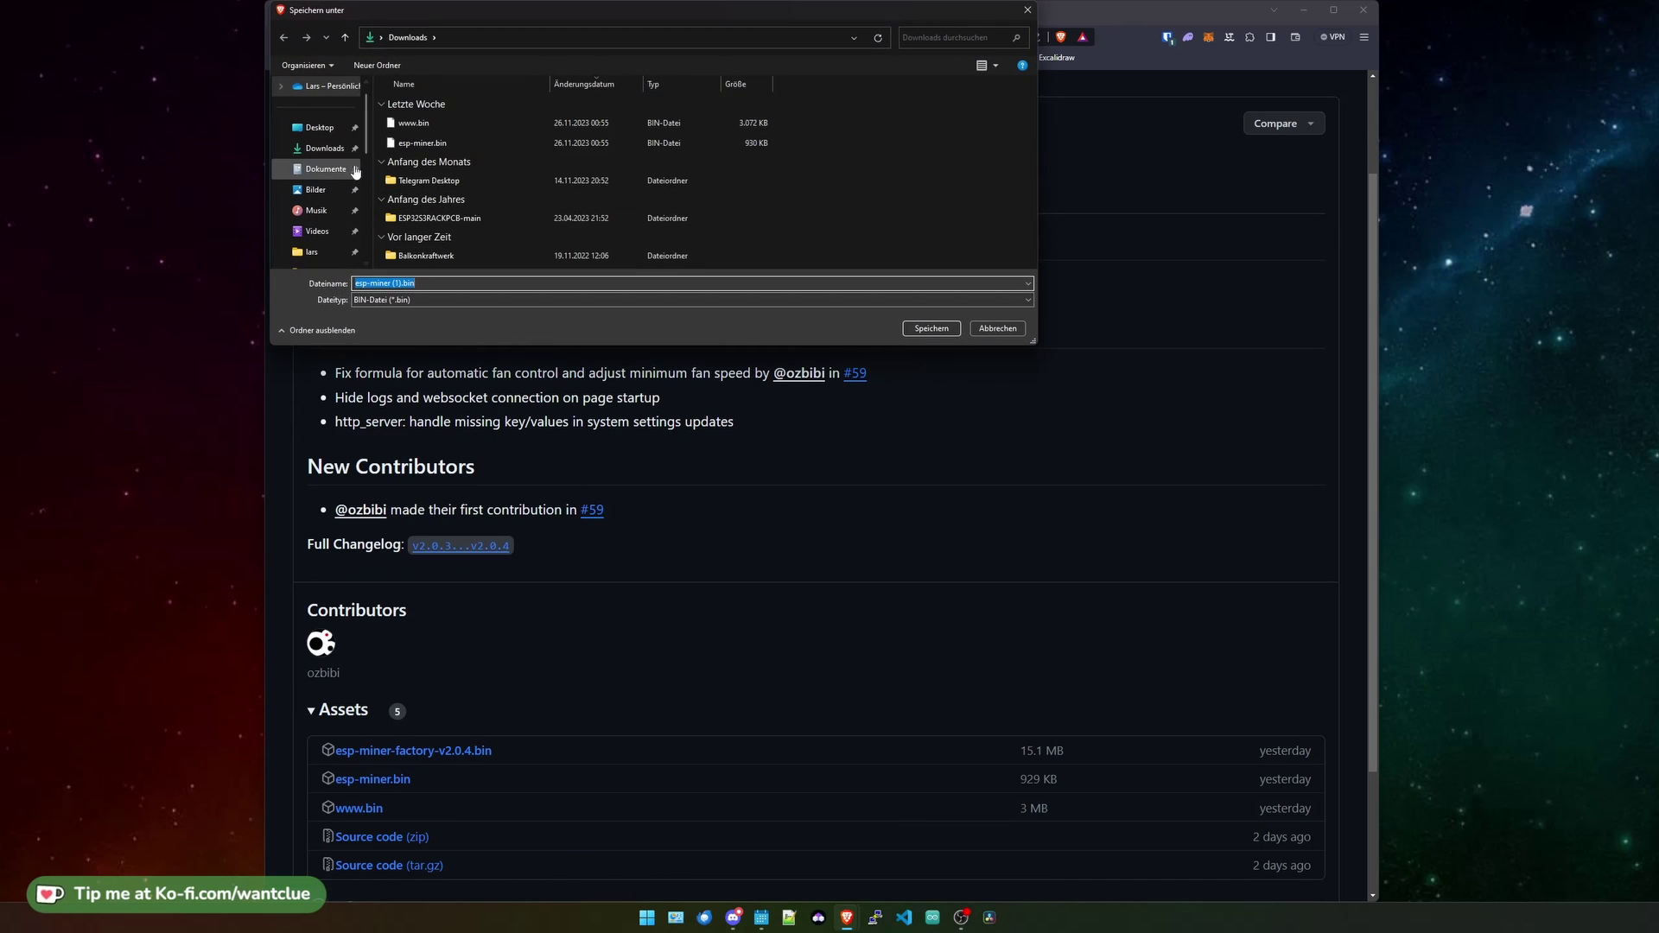
{"action": "left_click", "coordinate": [932, 329]}
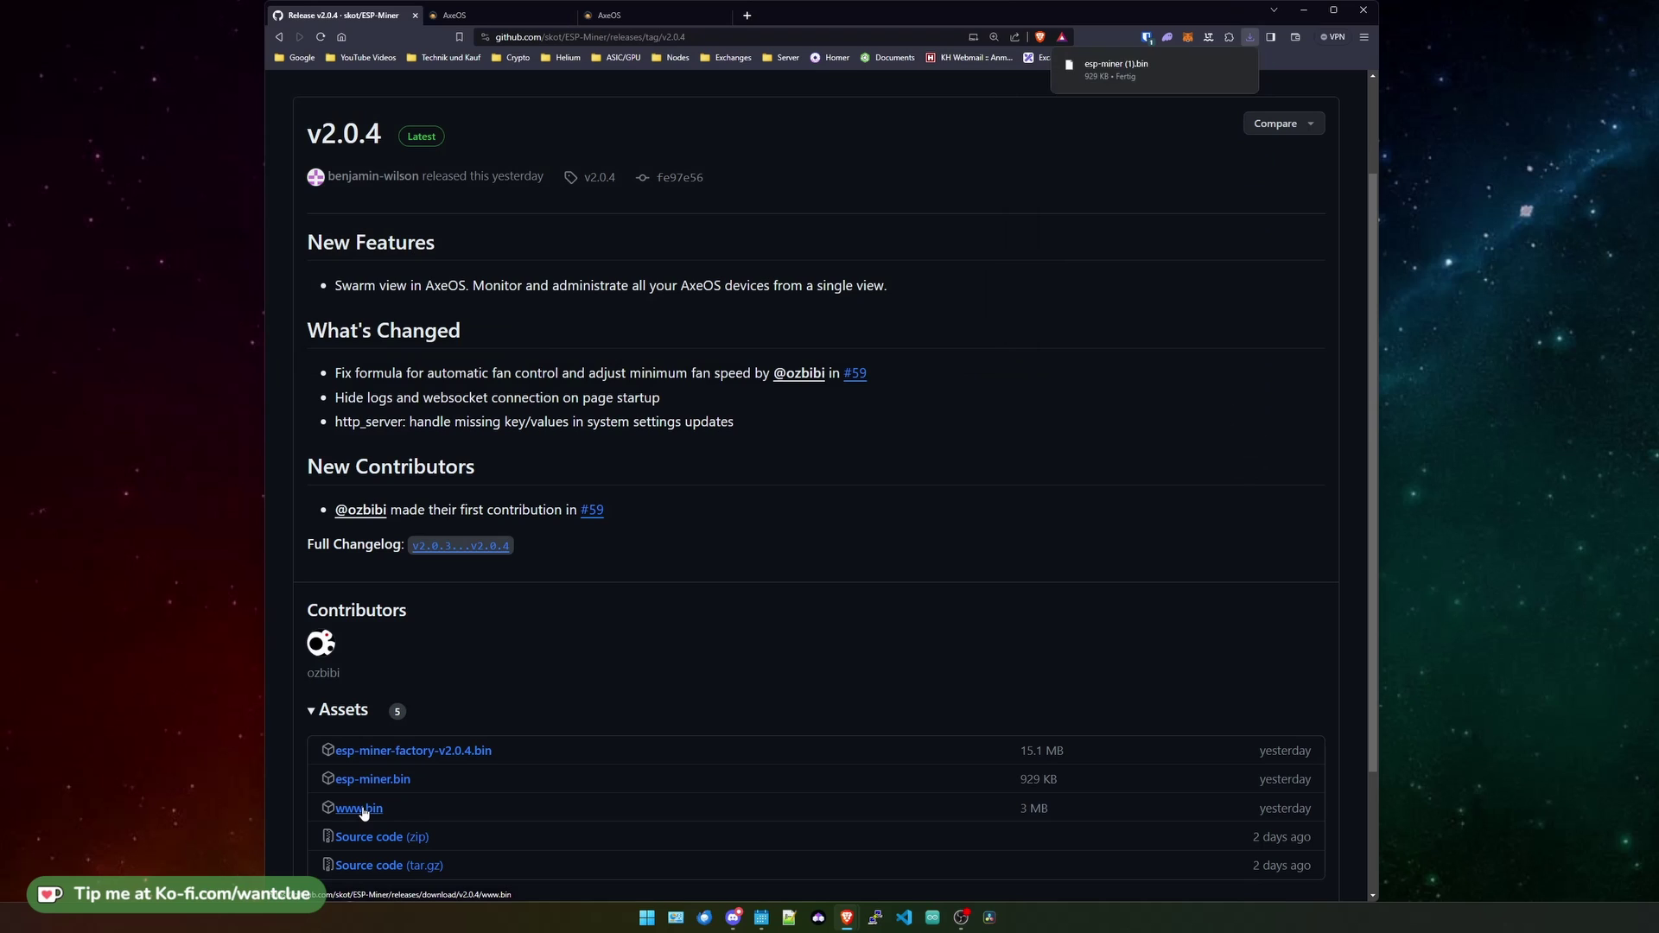
{"action": "left_click", "coordinate": [364, 812]}
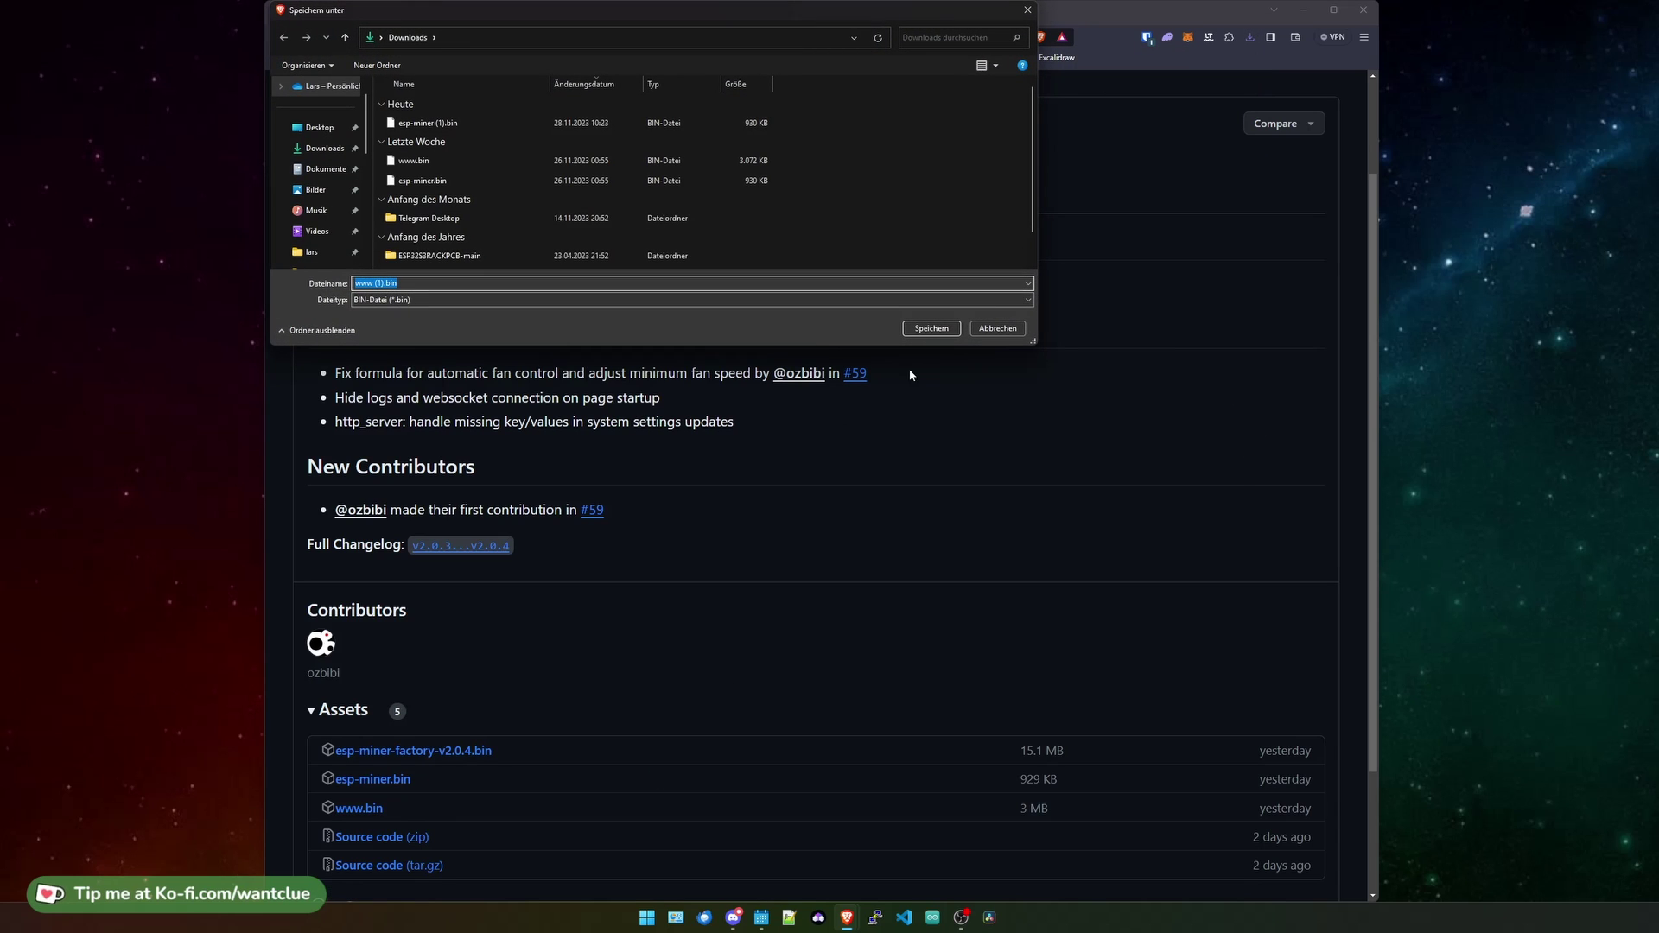
{"action": "left_click", "coordinate": [931, 329]}
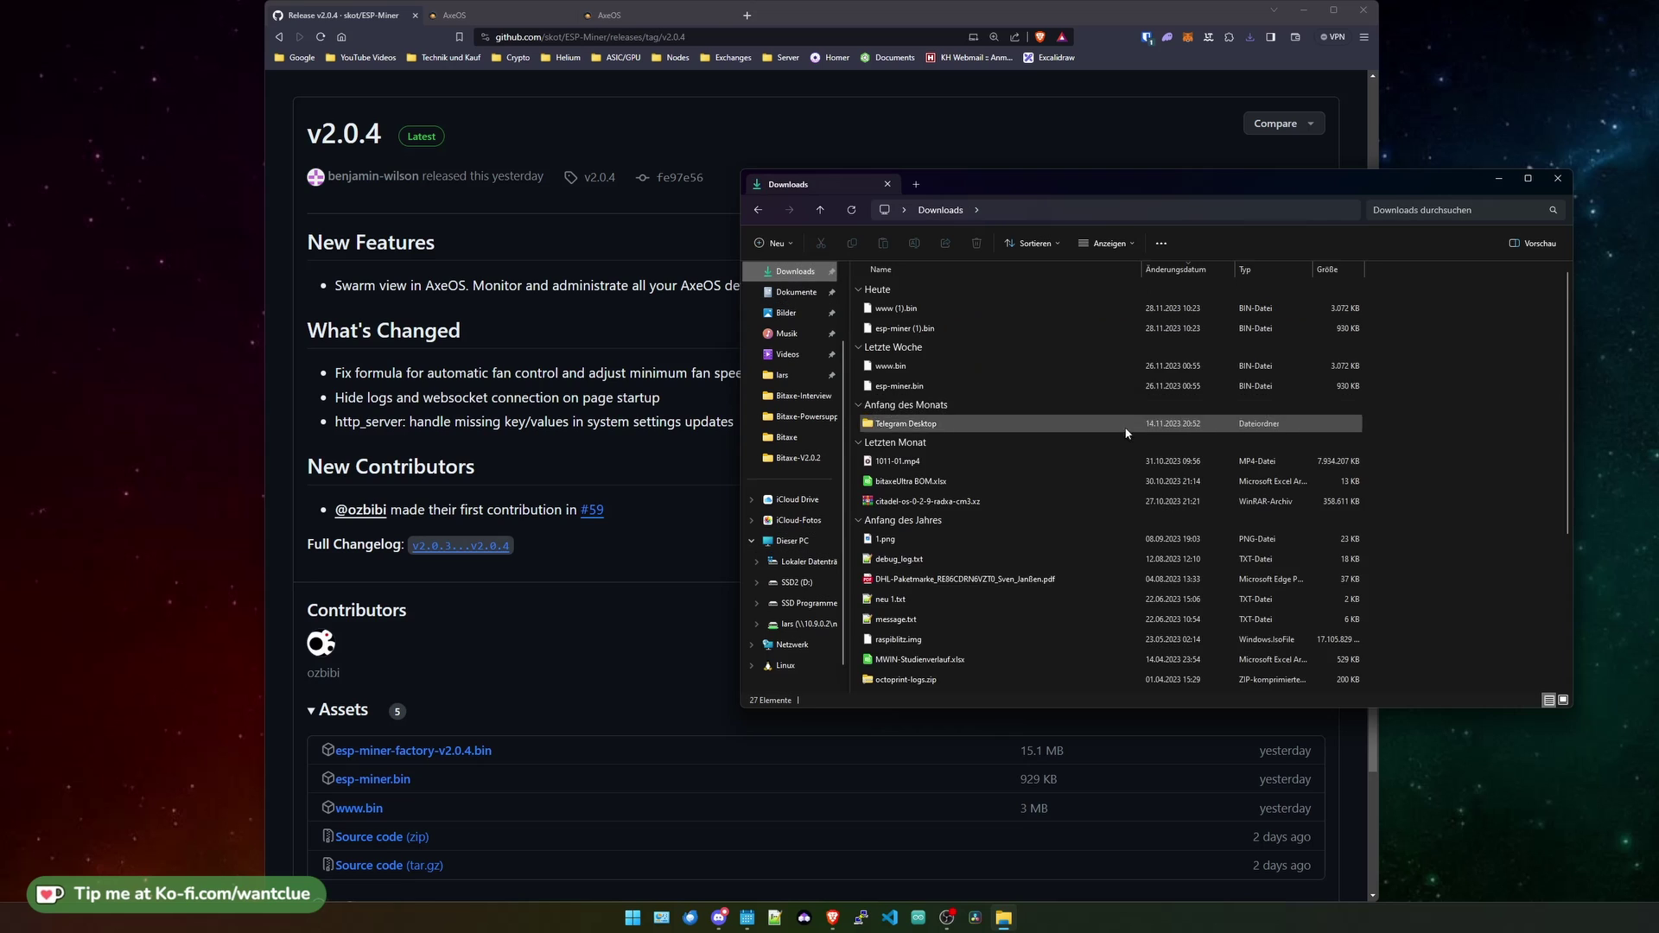
{"action": "left_click", "coordinate": [938, 365]}
{"action": "left_click", "coordinate": [941, 386], "text": "ctrl"}
{"action": "key", "text": "Delete"}
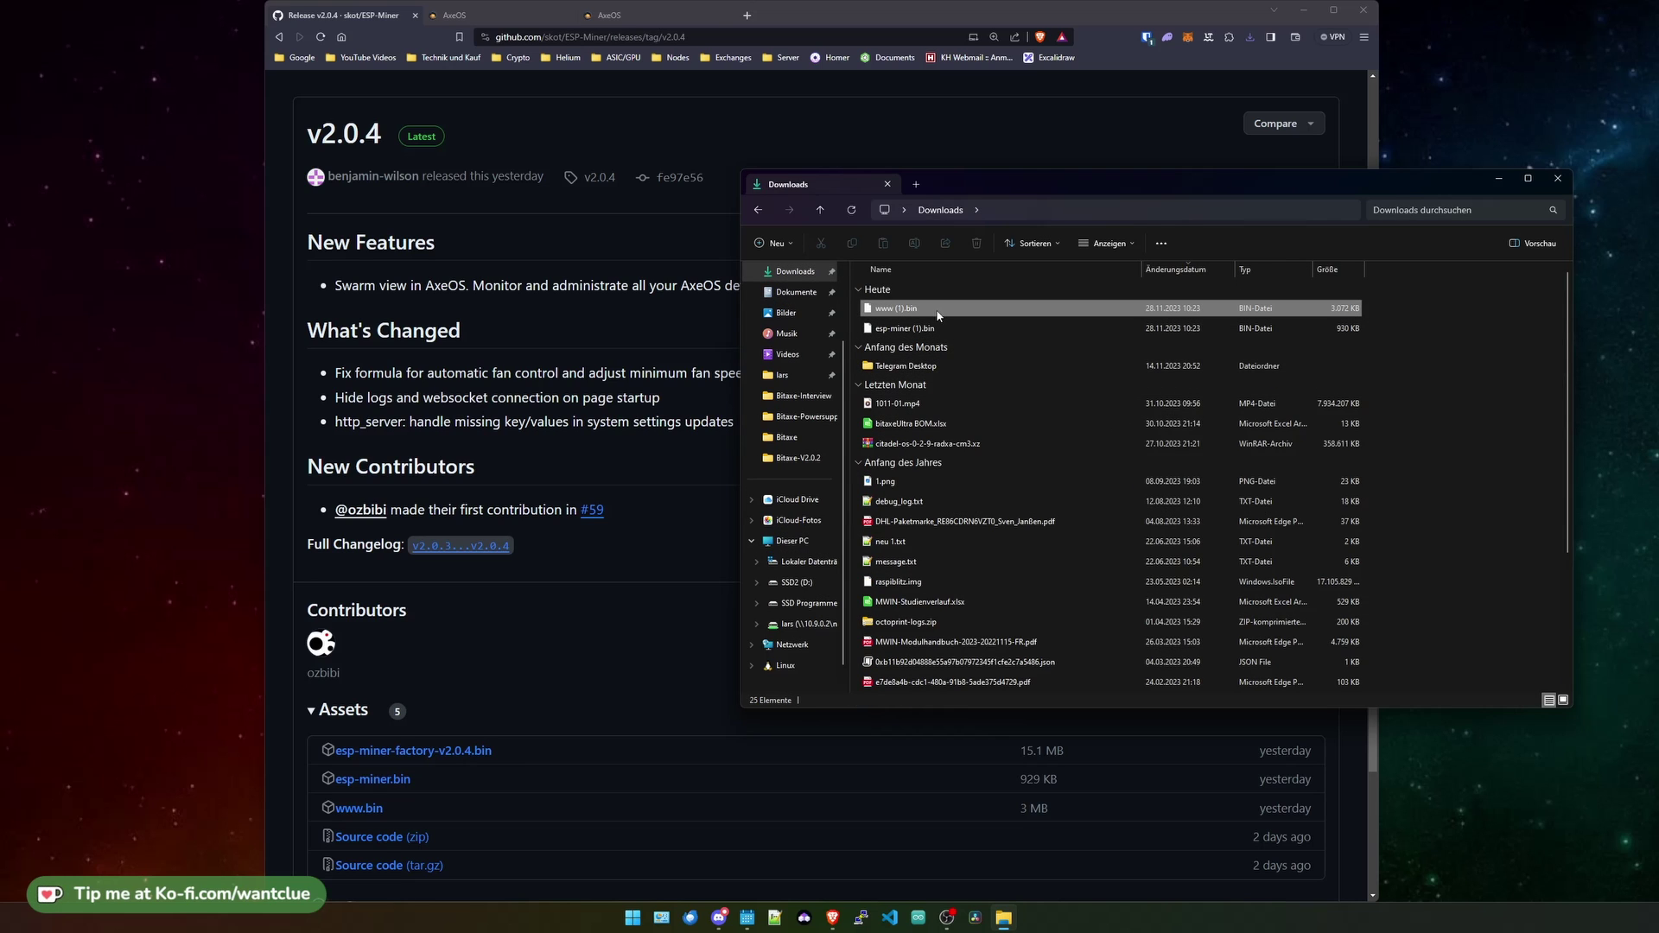
{"action": "left_click", "coordinate": [946, 243]}
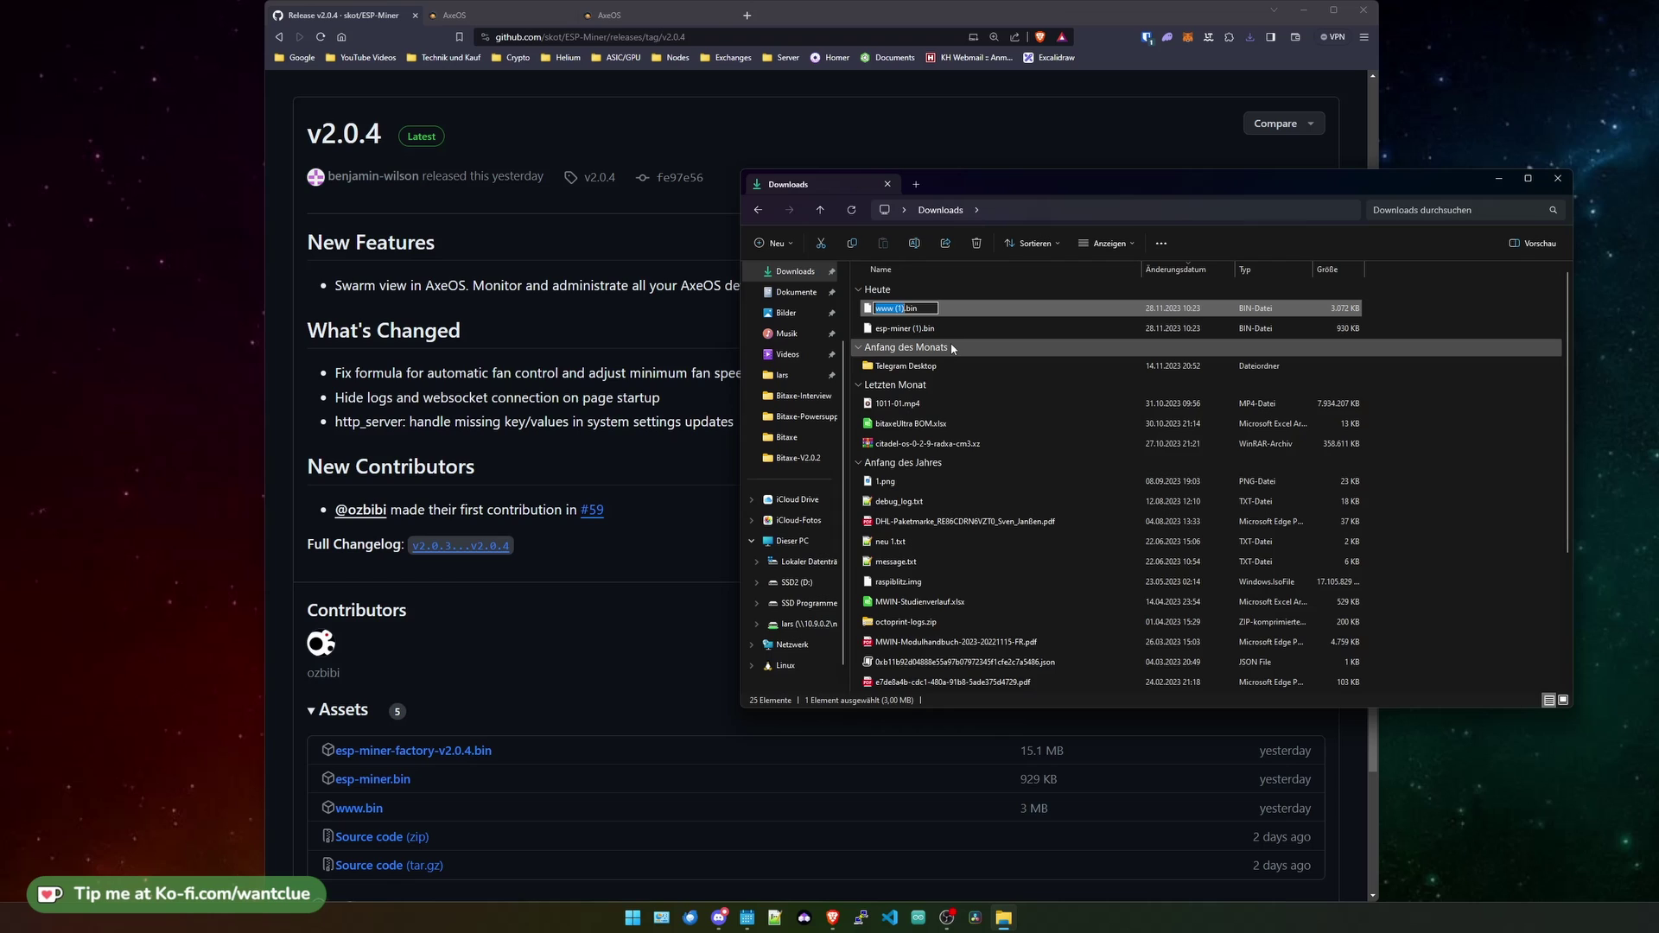
{"action": "key", "text": "BackSpace"}
{"action": "key", "text": "BackSpace"}
{"action": "key", "text": "BackSpace"}
{"action": "key", "text": "BackSpace"}
{"action": "key", "text": "Tab"}
{"action": "key", "text": "Right"}
{"action": "key", "text": "BackSpace"}
{"action": "key", "text": "BackSpace"}
{"action": "key", "text": "BackSpace"}
{"action": "key", "text": "BackSpace"}
{"action": "key", "text": "Return"}
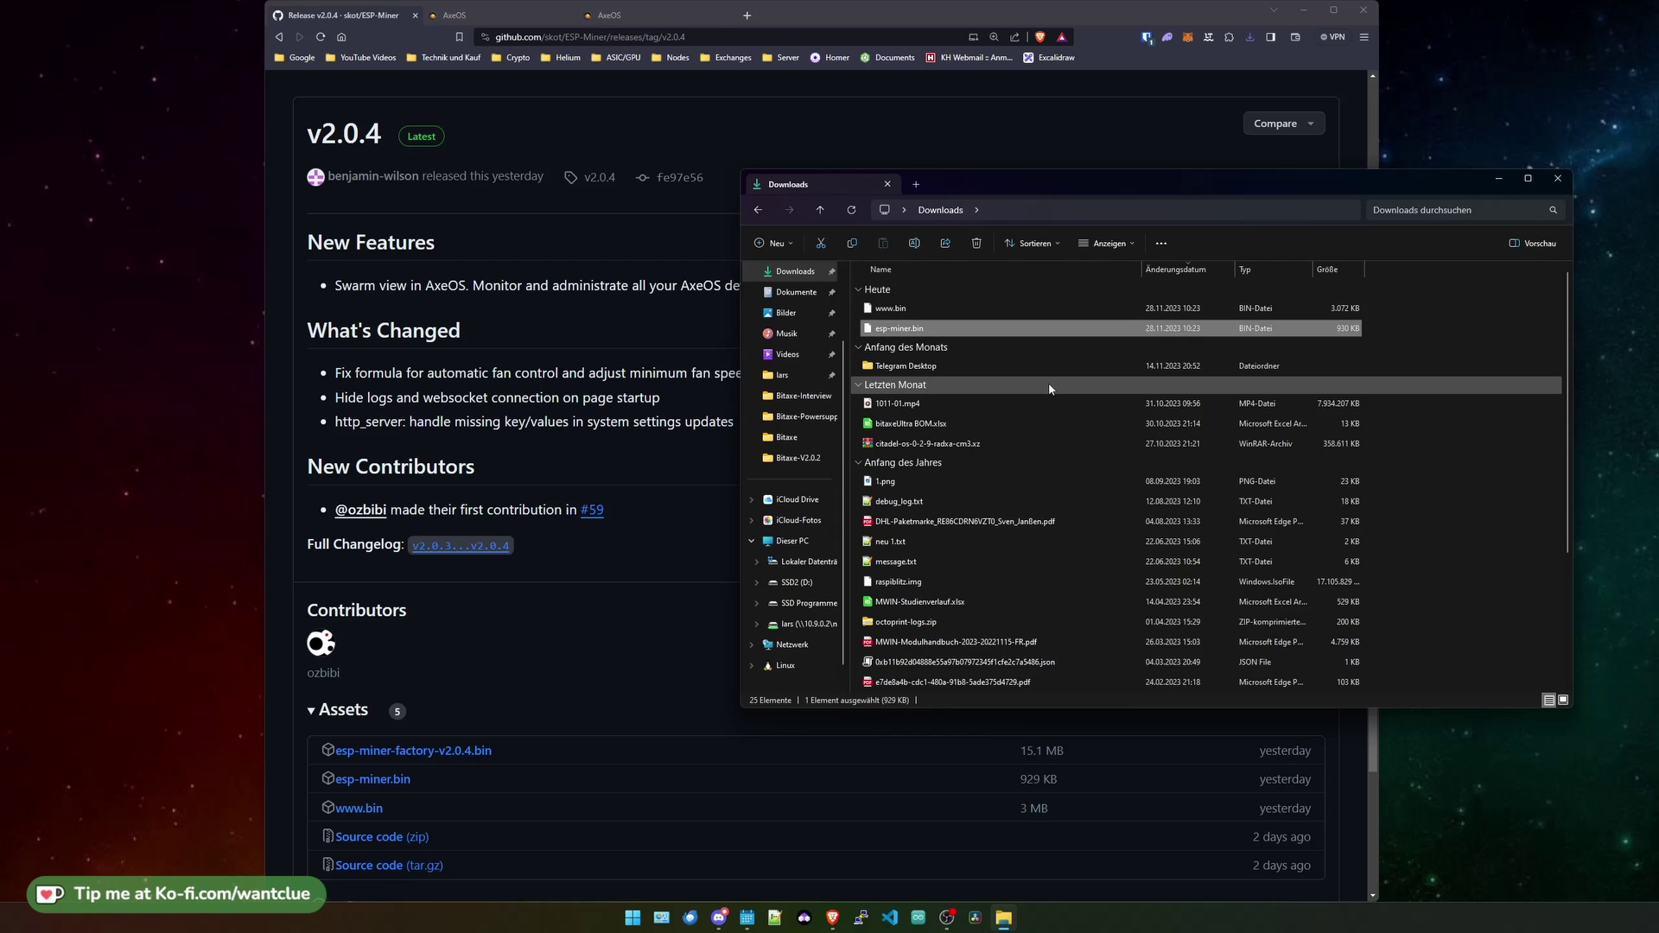
{"action": "left_click", "coordinate": [893, 112]}
{"action": "left_click", "coordinate": [497, 15]}
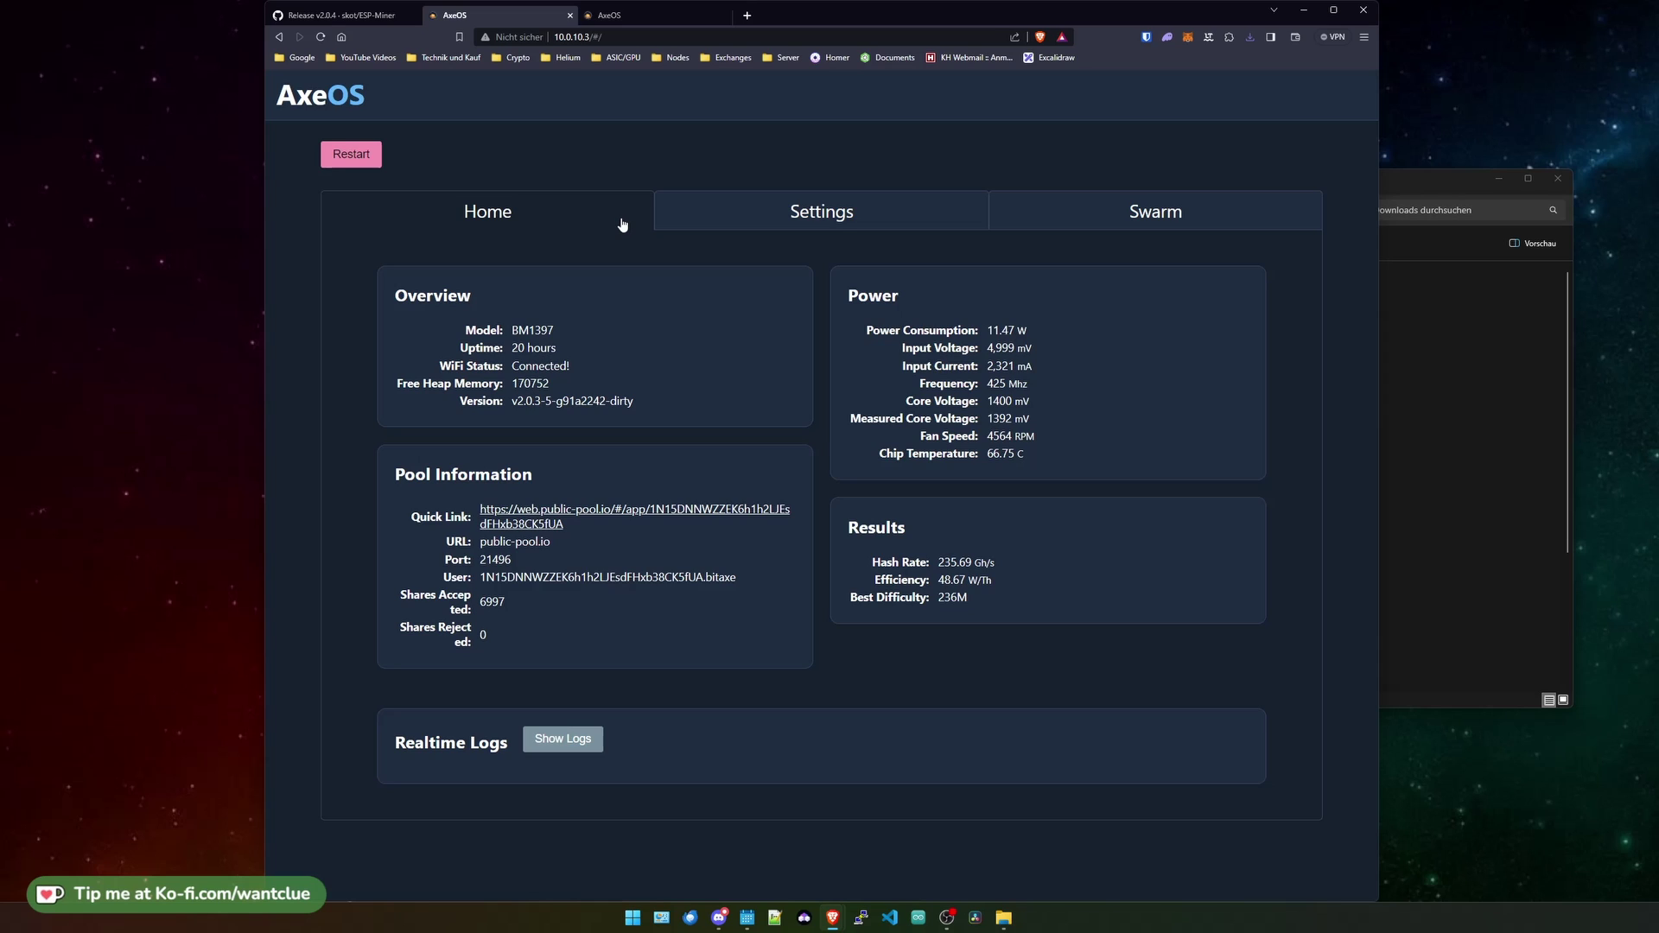
Upload esp-miner.bin as the first Bitaxe's firmware from its Settings page.
{"action": "left_click", "coordinate": [768, 217]}
{"action": "scroll", "coordinate": [873, 622], "scroll_direction": "down", "scroll_amount": 3}
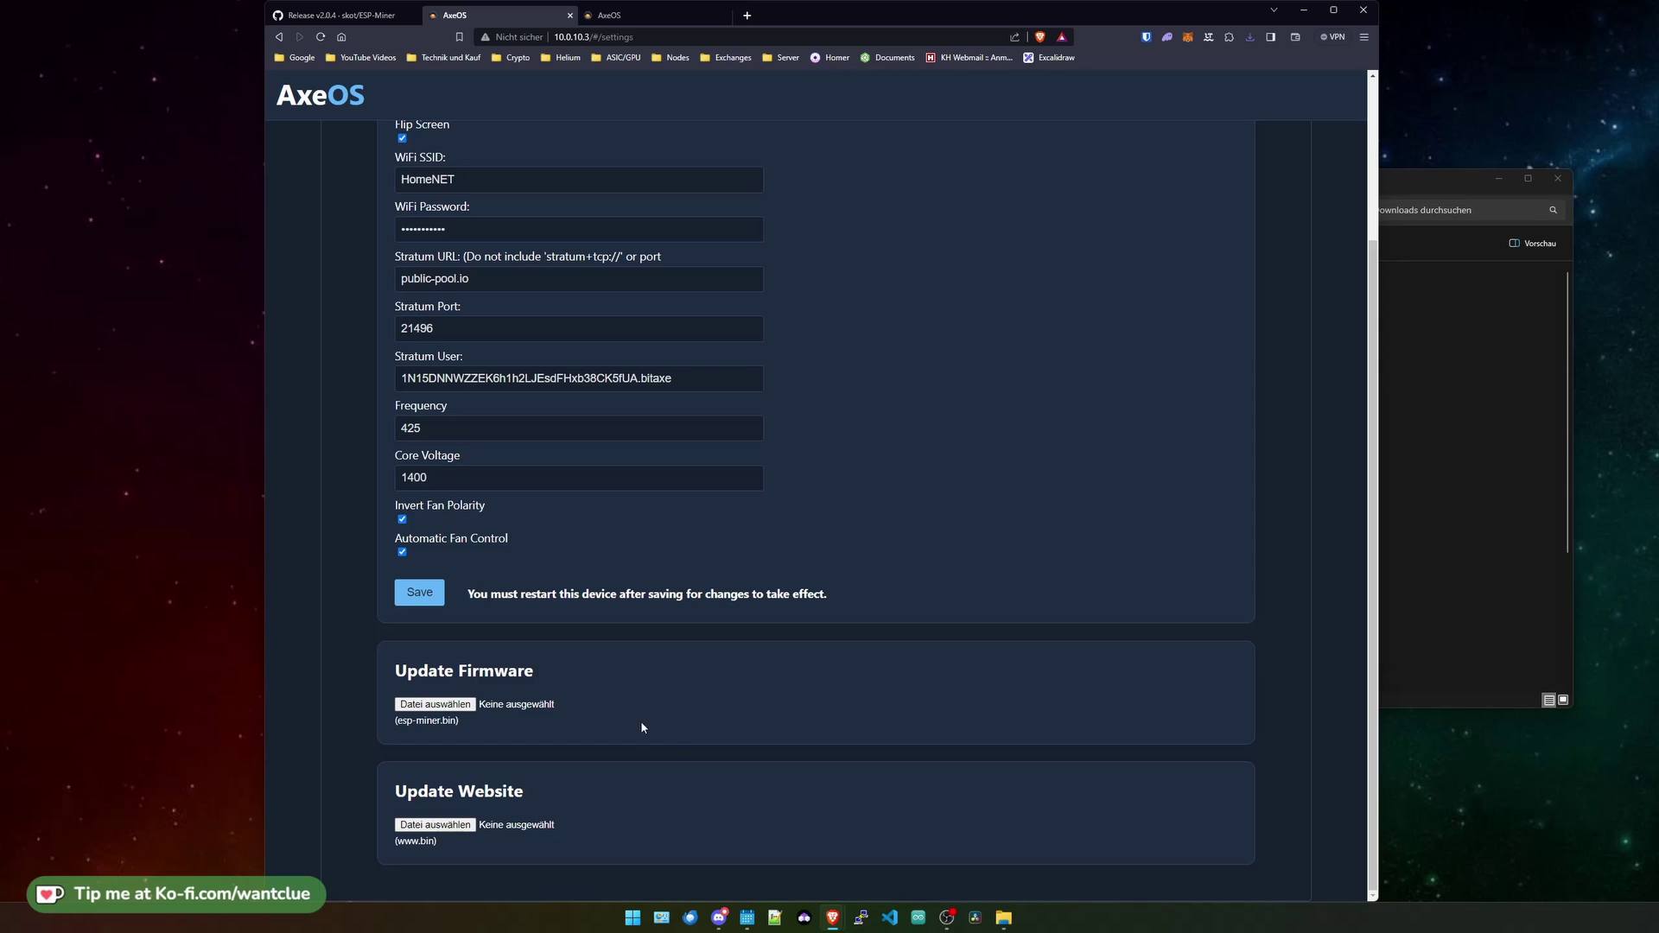
{"action": "left_click", "coordinate": [473, 708]}
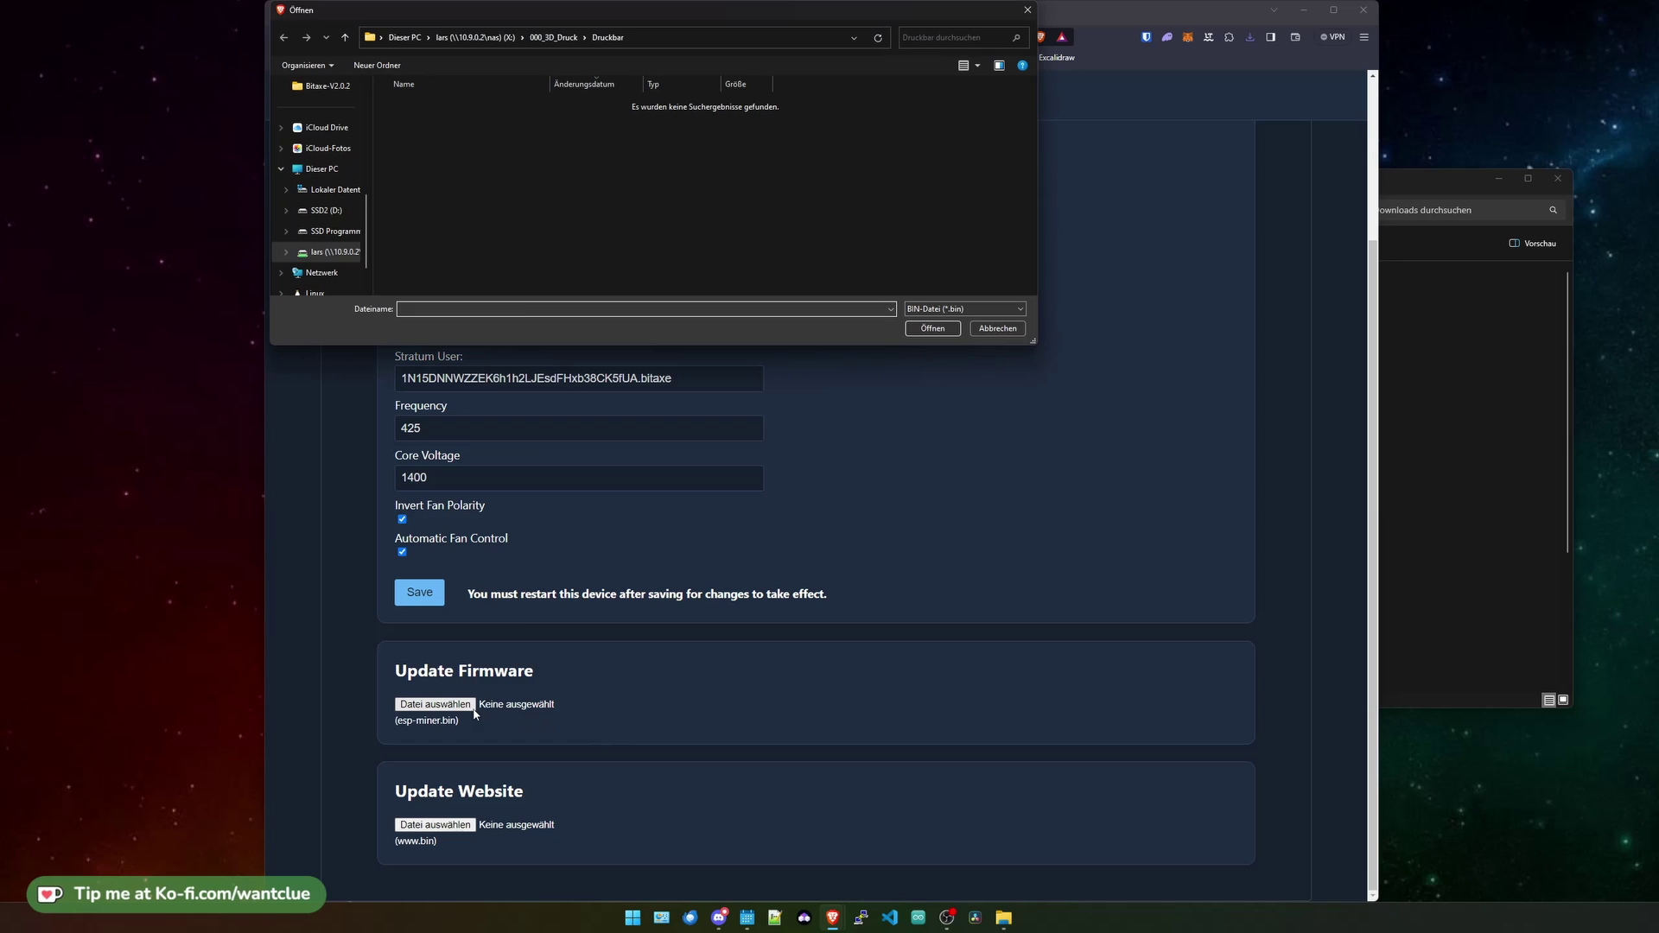
{"action": "scroll", "coordinate": [335, 107], "scroll_direction": "up", "scroll_amount": 5}
{"action": "left_click", "coordinate": [325, 172]}
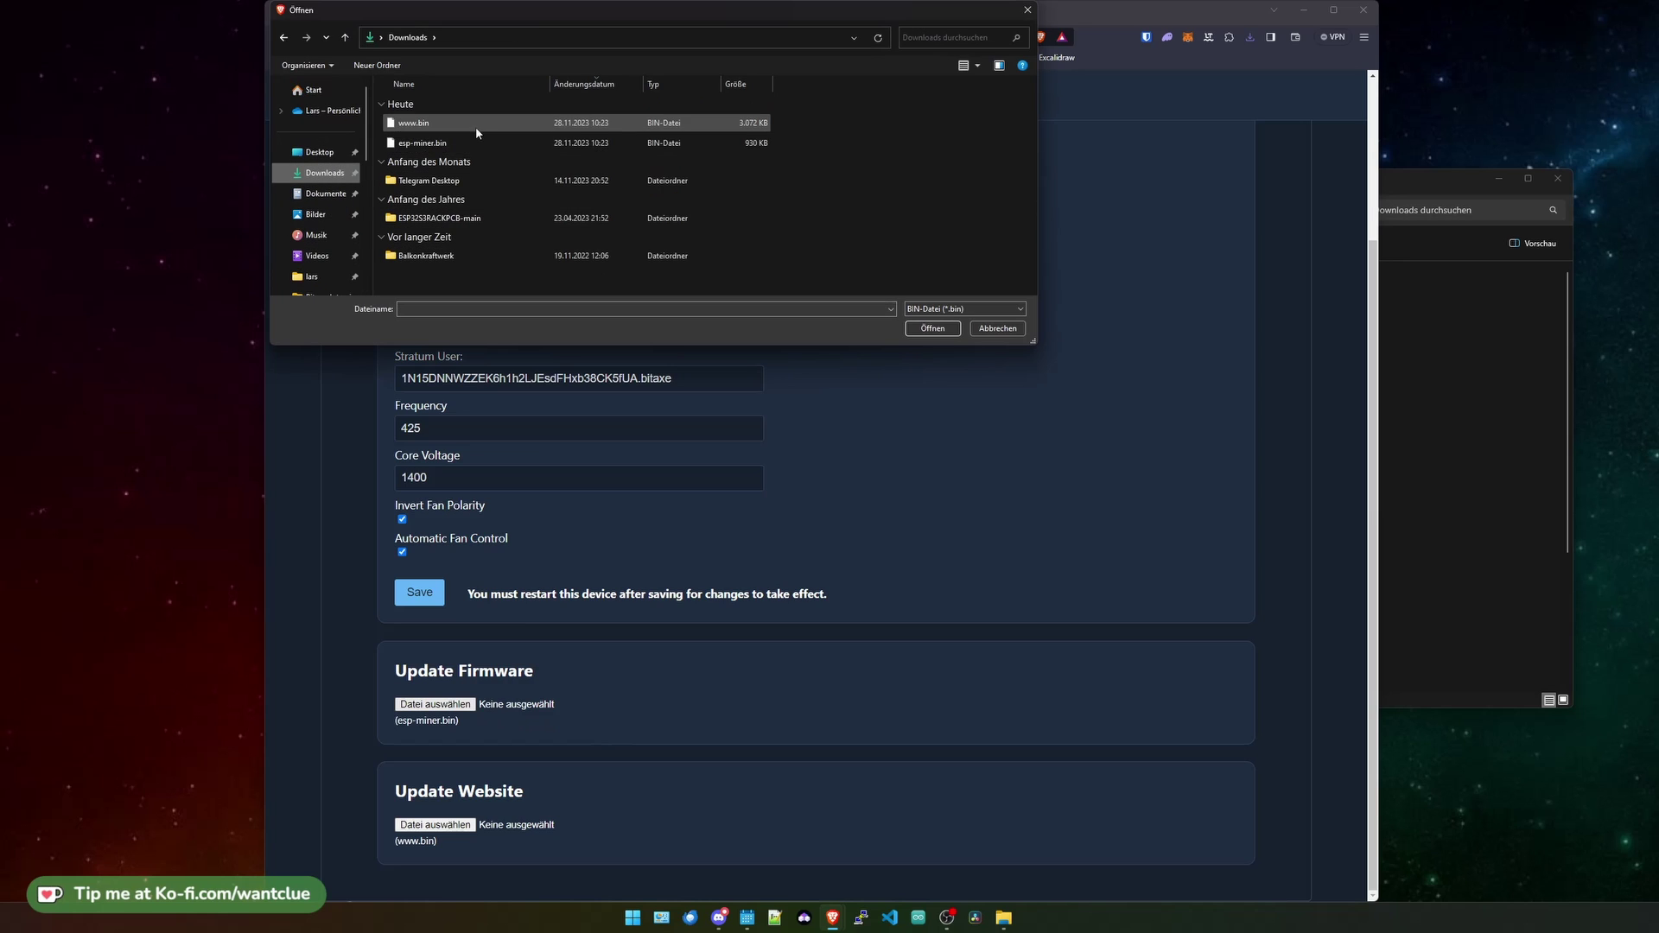
{"action": "left_click", "coordinate": [450, 143]}
{"action": "left_click", "coordinate": [918, 329]}
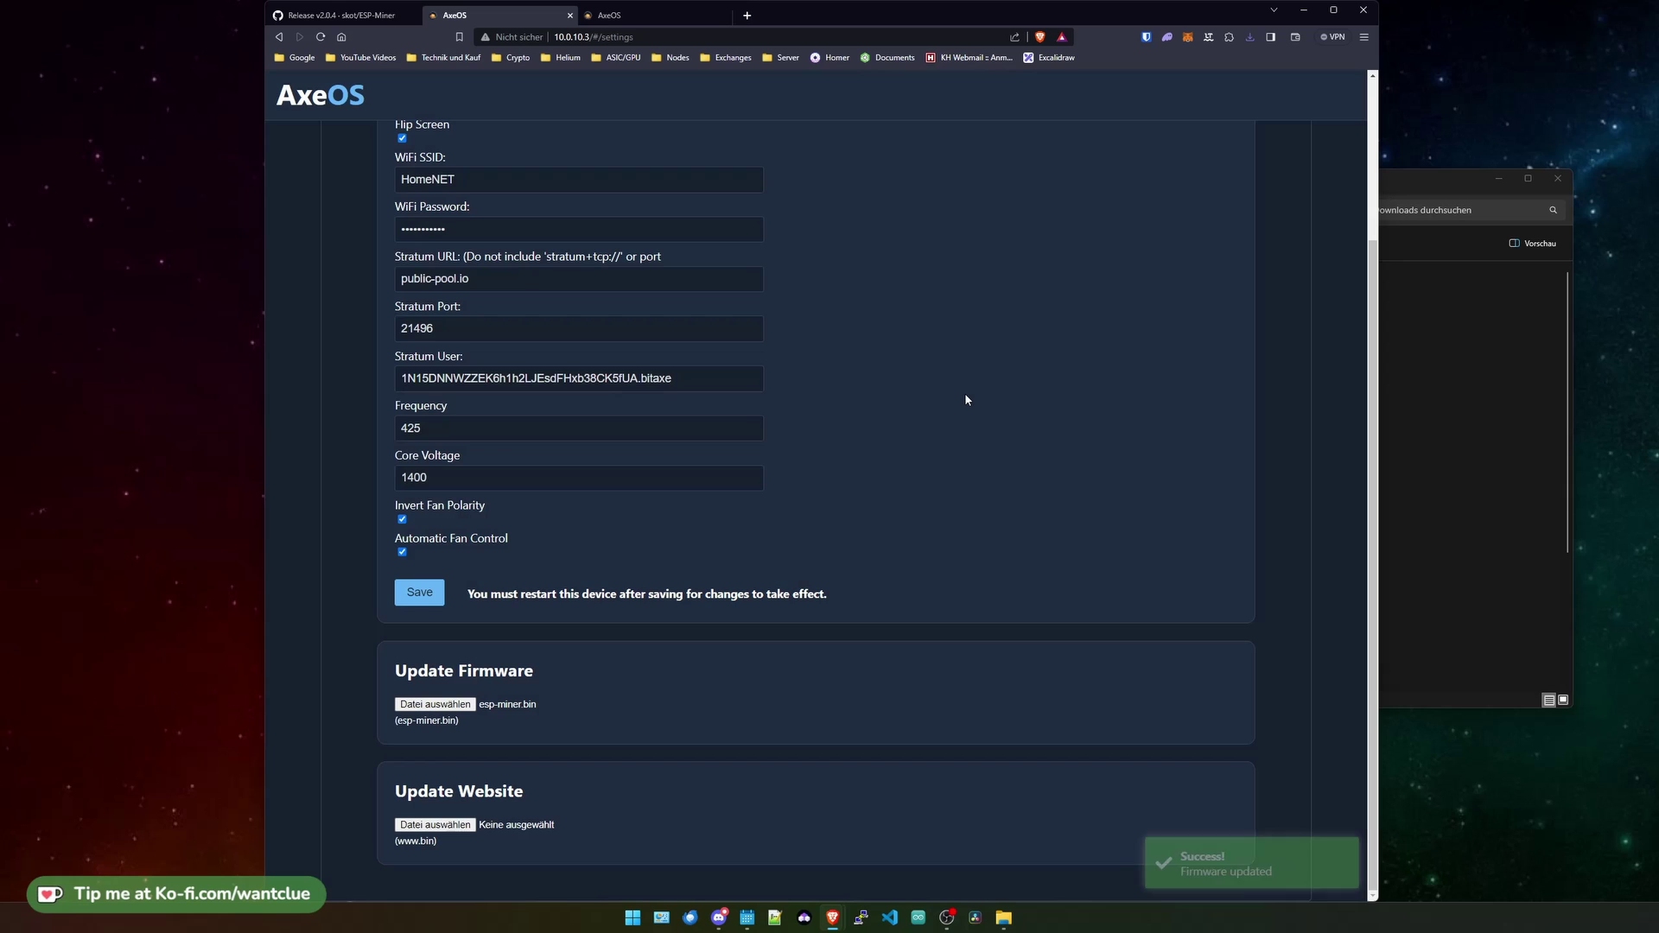
{"action": "left_click", "coordinate": [432, 824]}
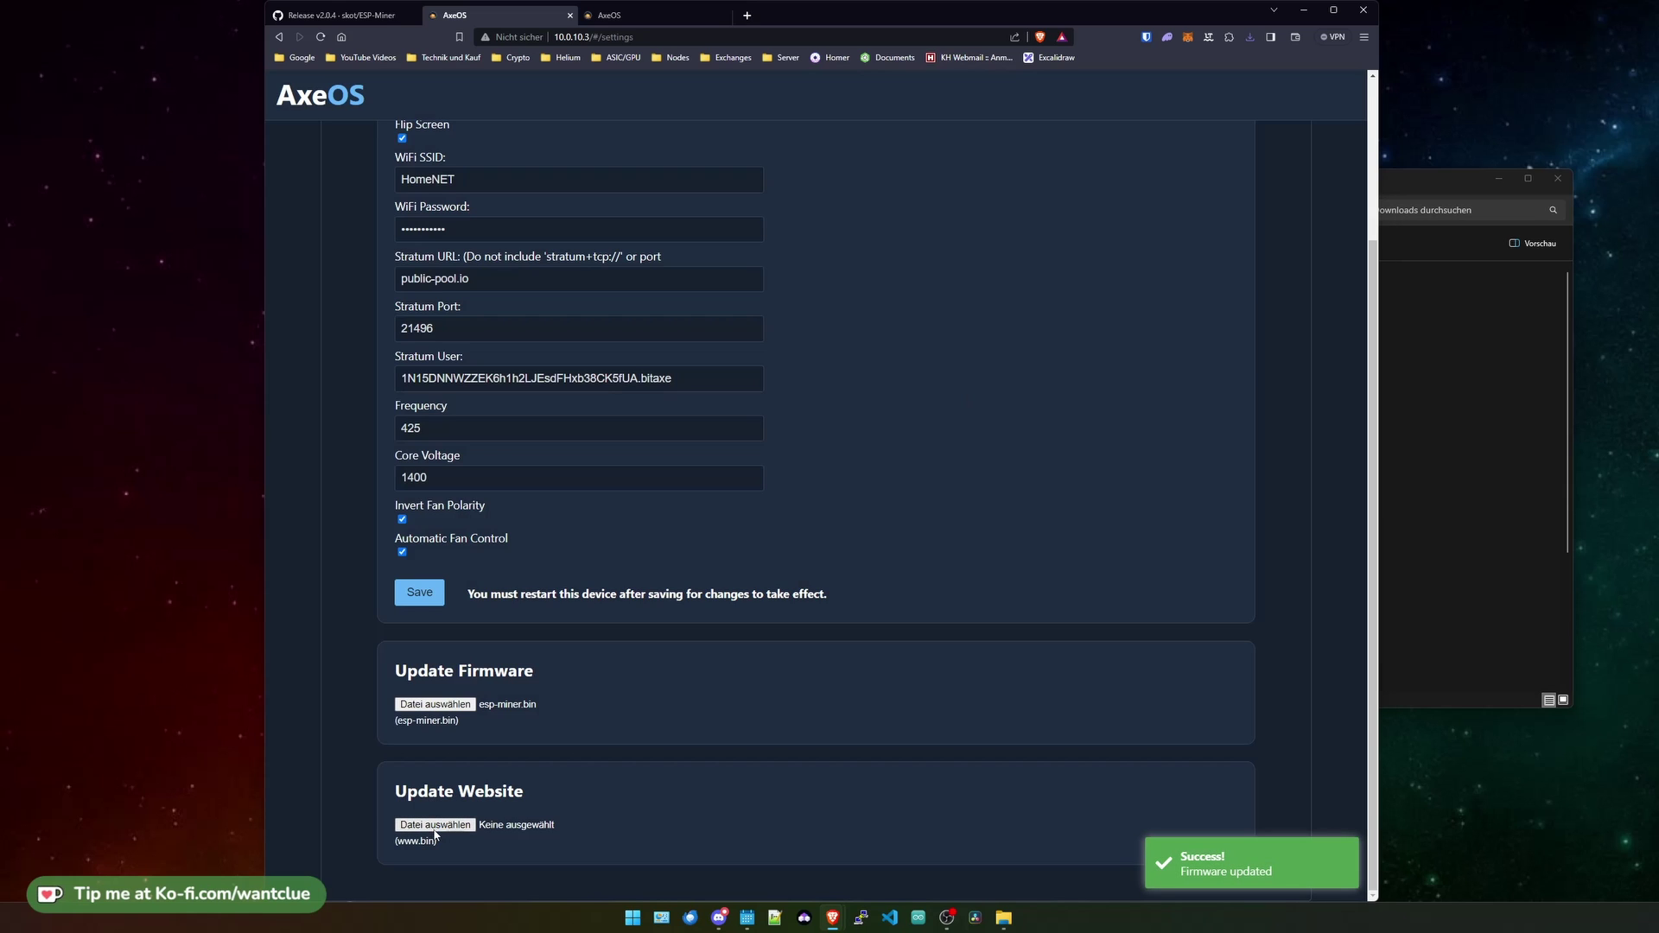
{"action": "left_click", "coordinate": [484, 123]}
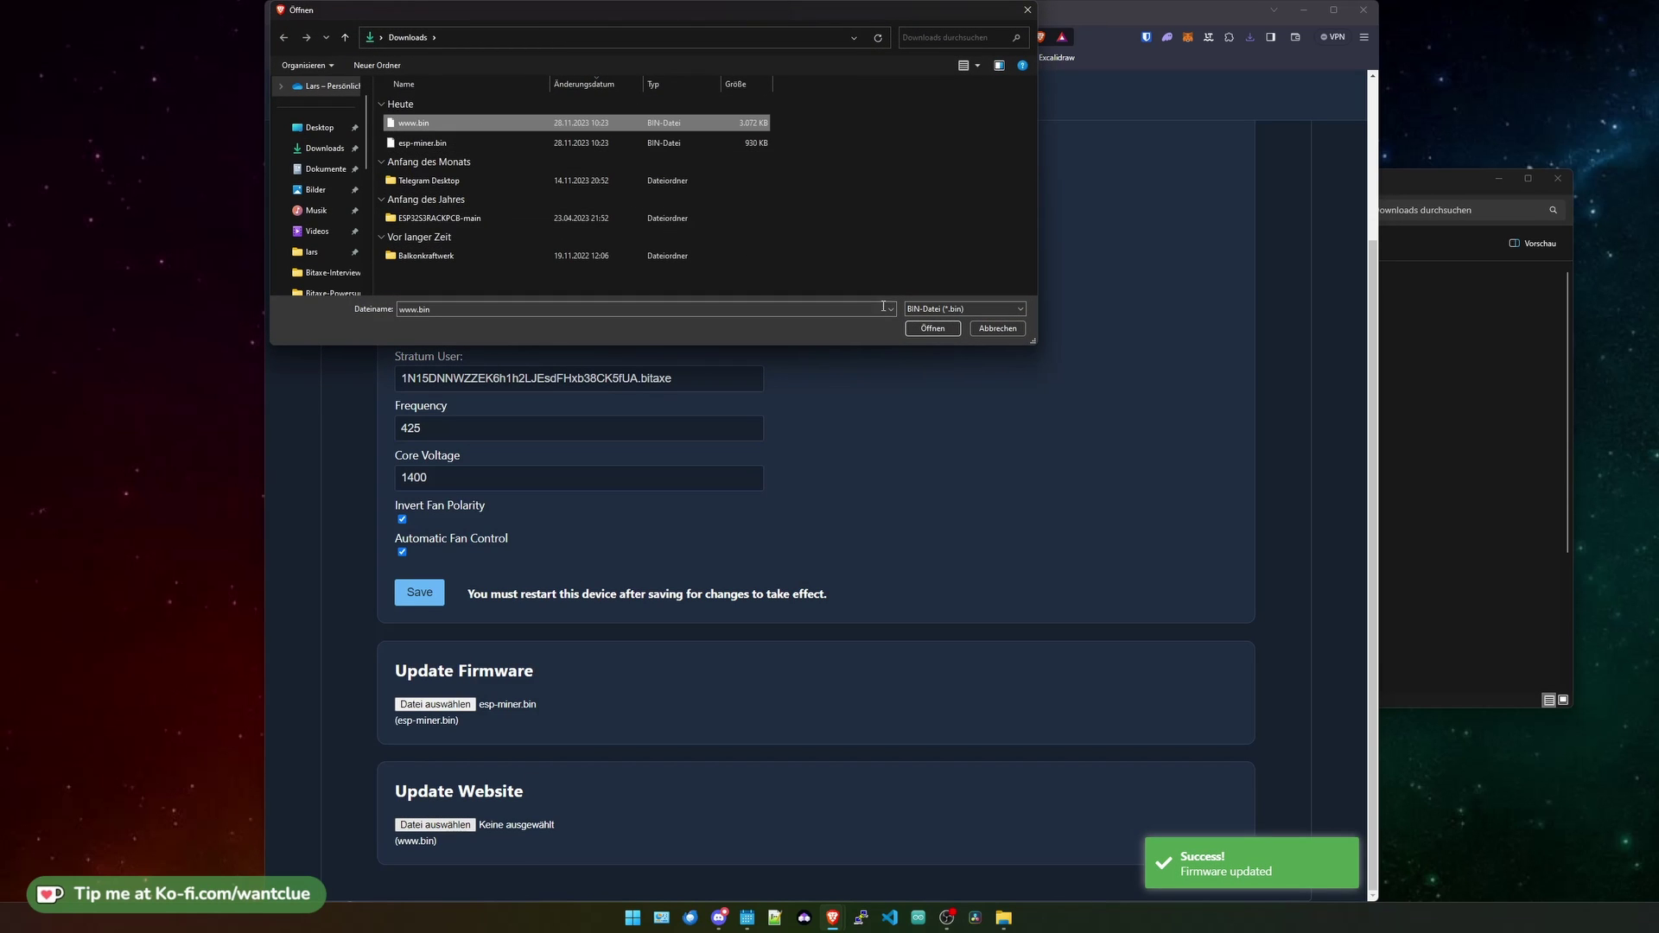
{"action": "left_click", "coordinate": [929, 330]}
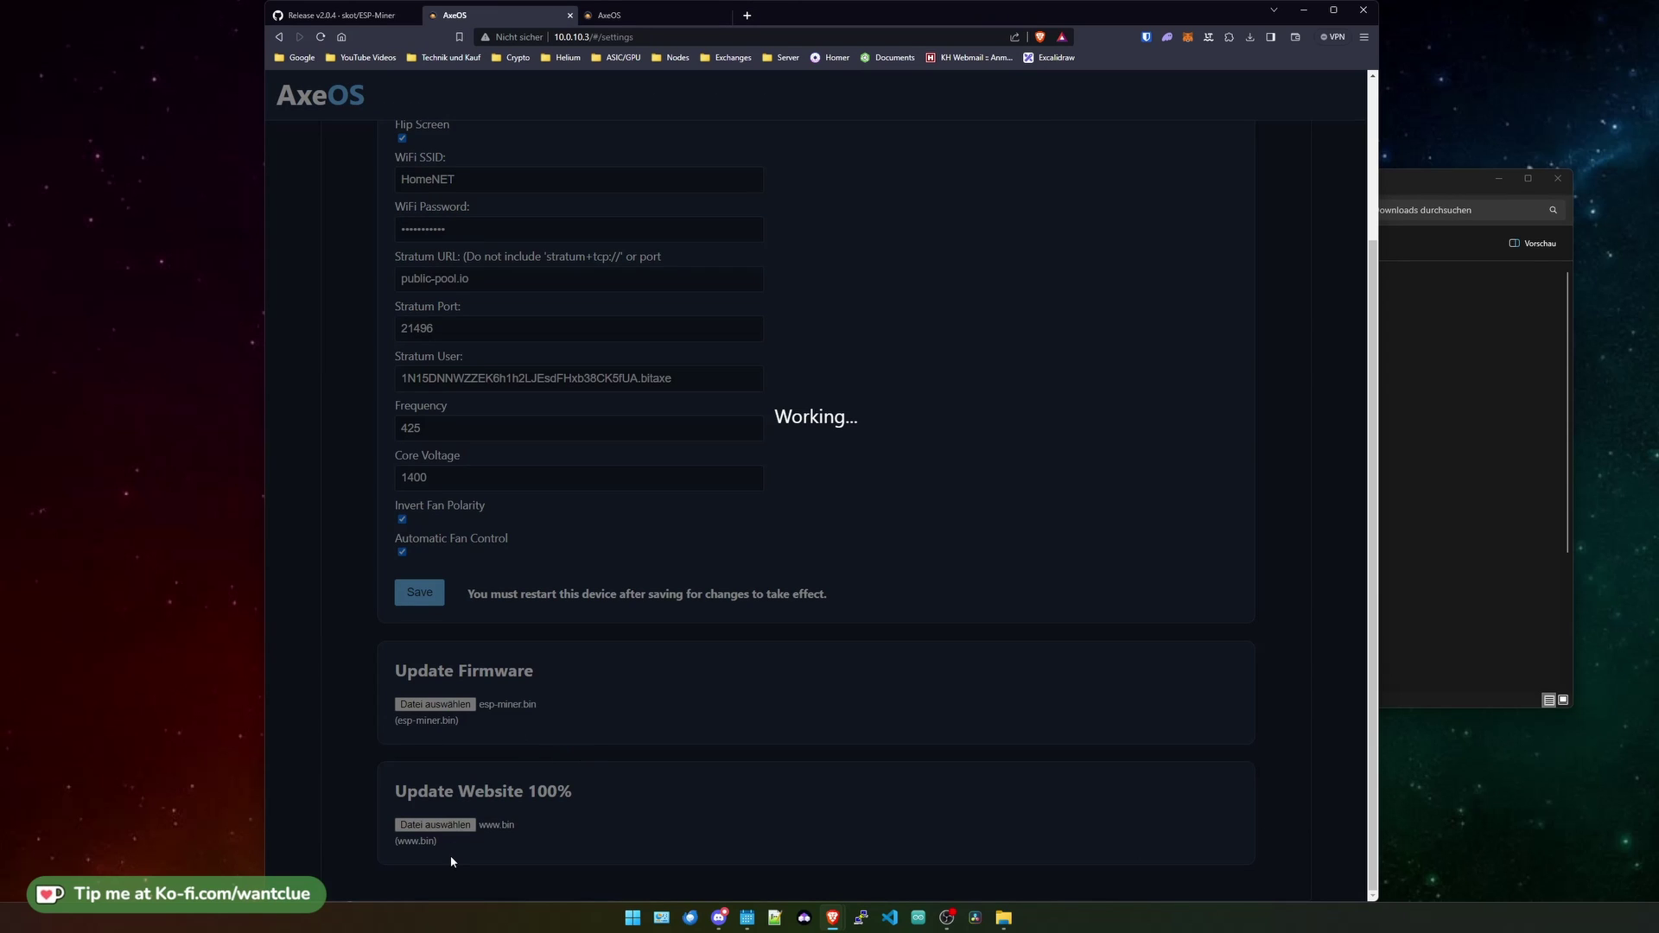
{"action": "left_click", "coordinate": [634, 21]}
Upload esp-miner.bin as the firmware on the second Bitaxe at 10.0.10.64.
{"action": "left_click", "coordinate": [729, 207]}
{"action": "scroll", "coordinate": [751, 476], "scroll_direction": "down", "scroll_amount": 5}
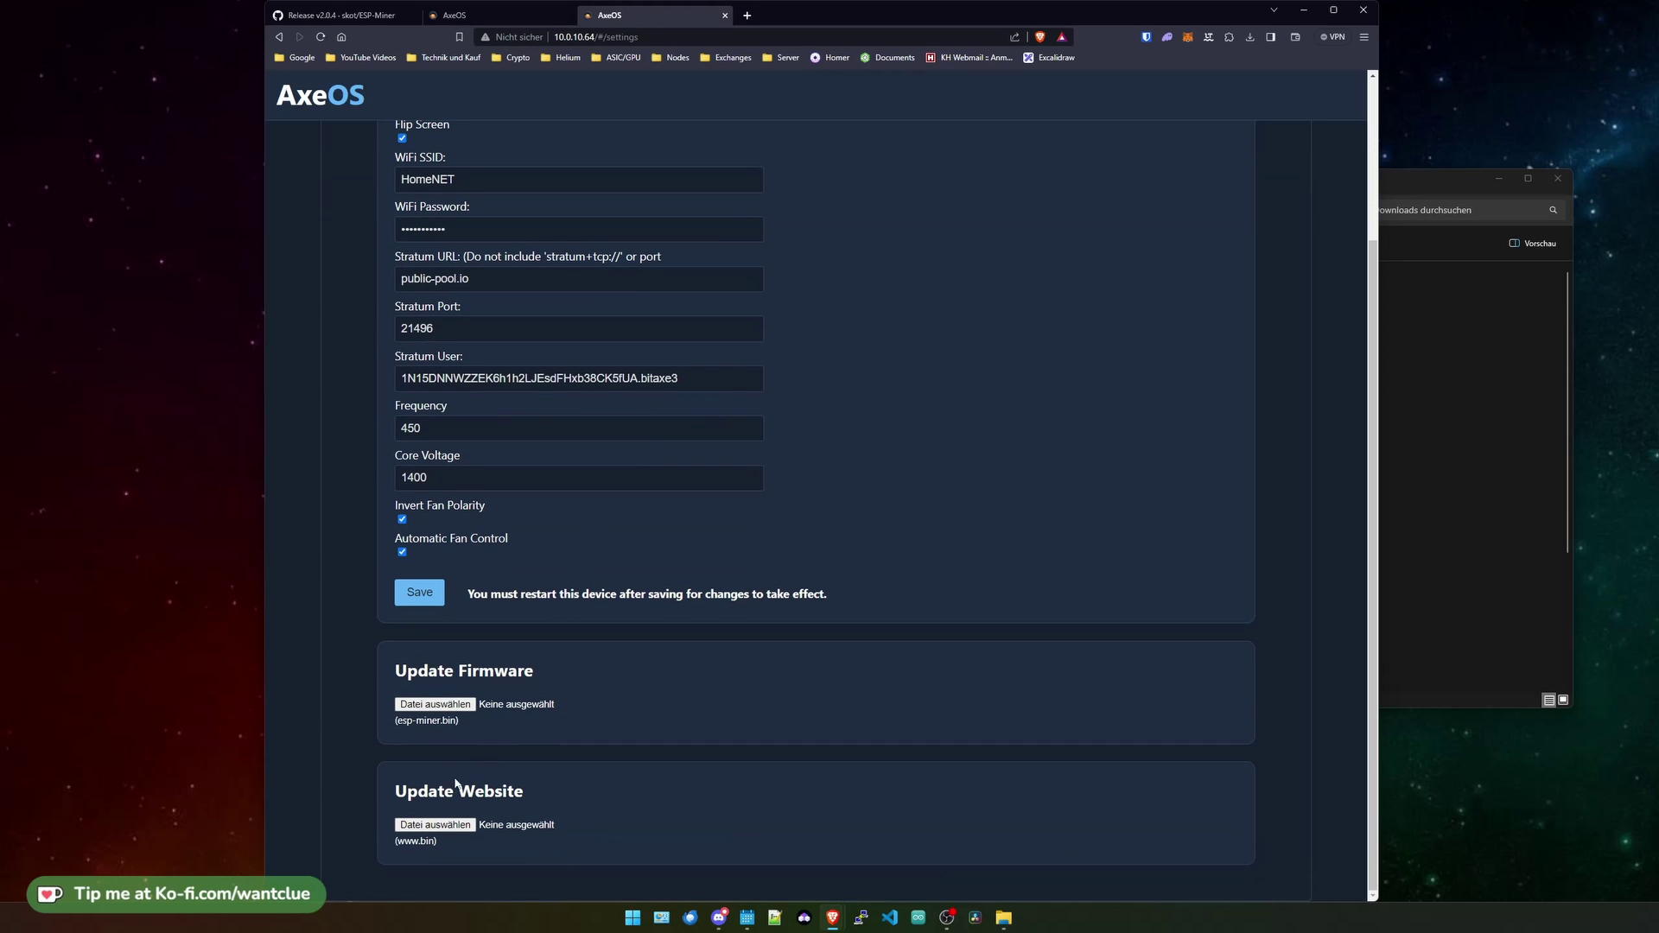
{"action": "left_click", "coordinate": [432, 705]}
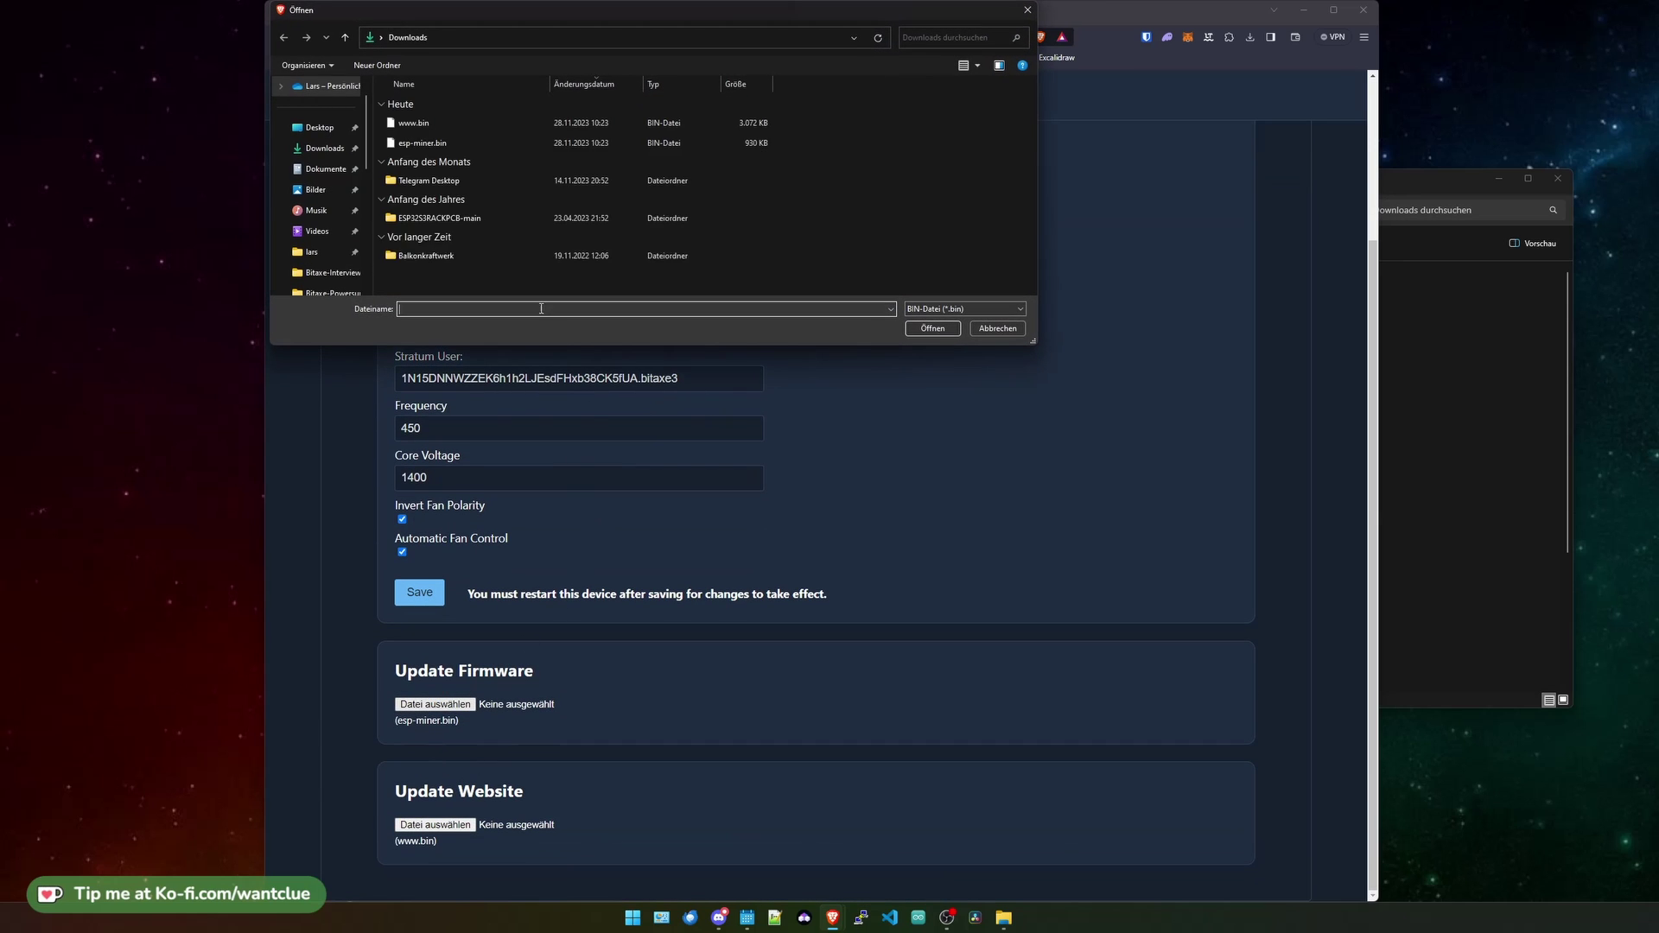
{"action": "left_click", "coordinate": [453, 140]}
{"action": "left_click", "coordinate": [933, 328]}
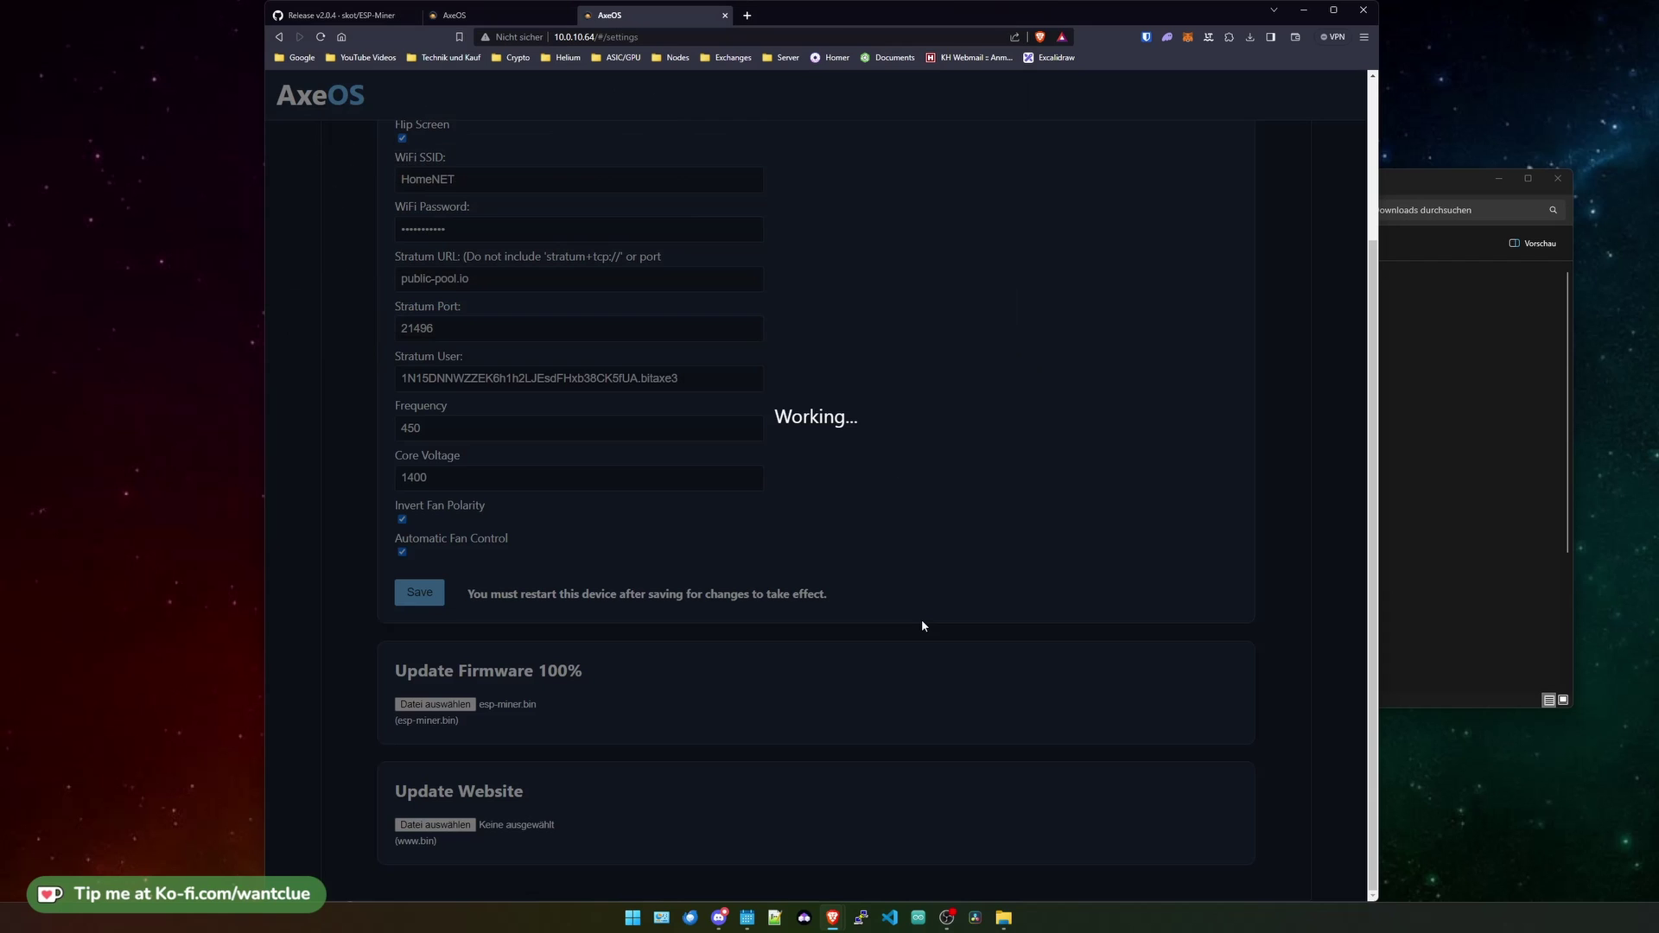
Restart the first Bitaxe at 10.0.10.3.
{"action": "left_click", "coordinate": [497, 15]}
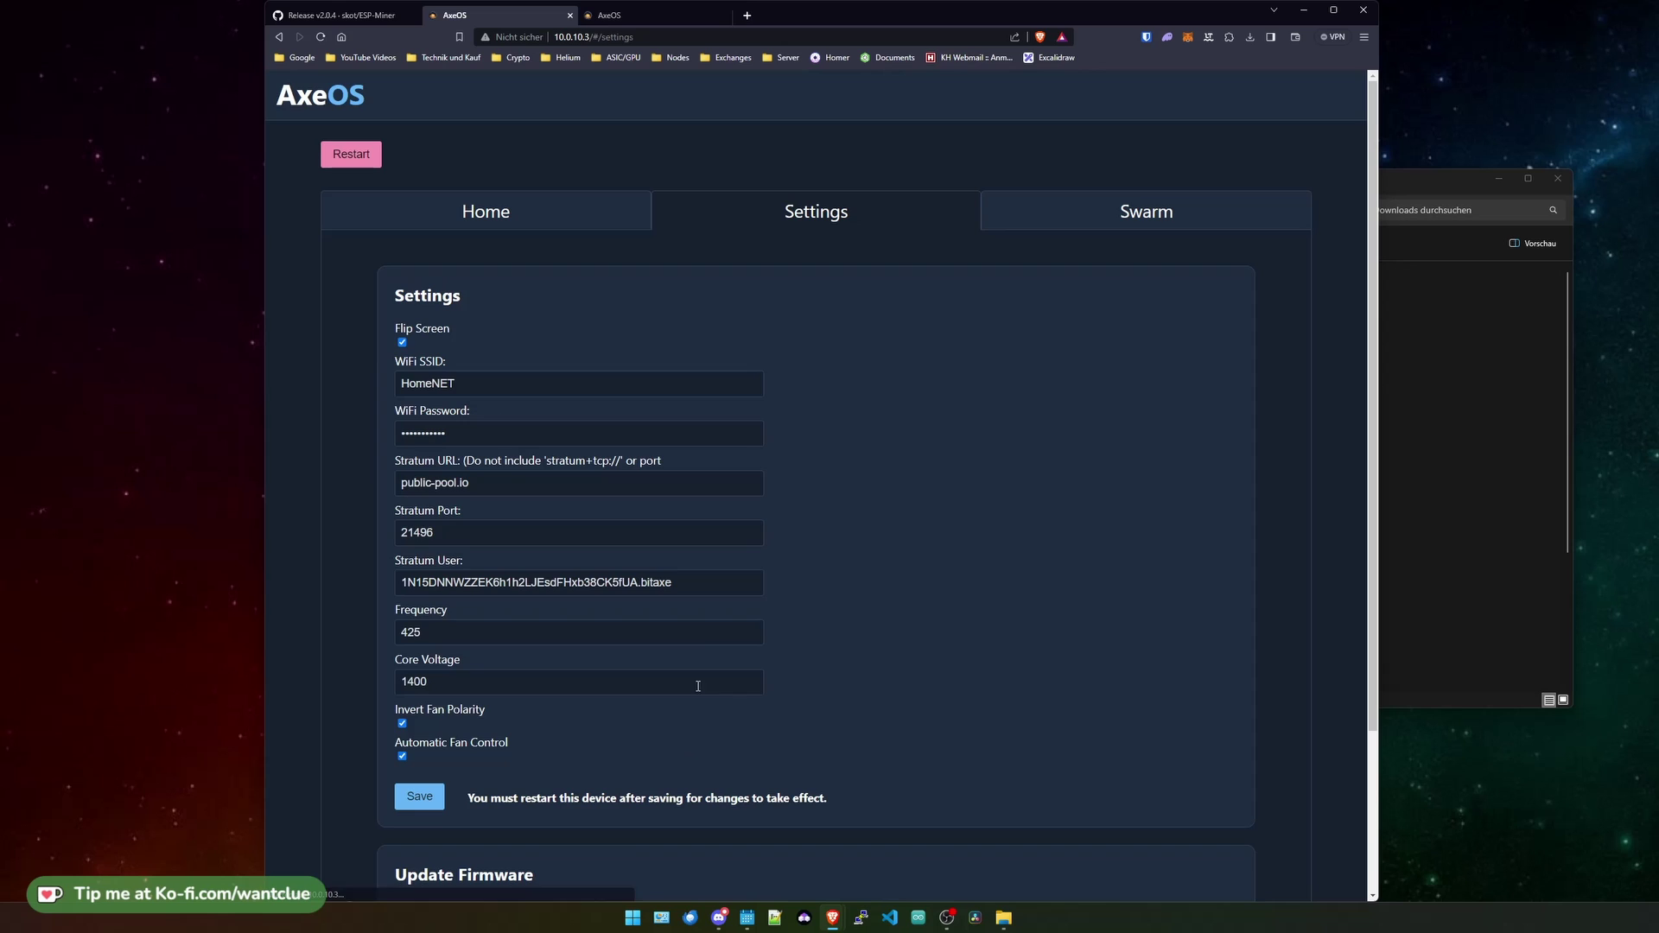
{"action": "left_click", "coordinate": [363, 164]}
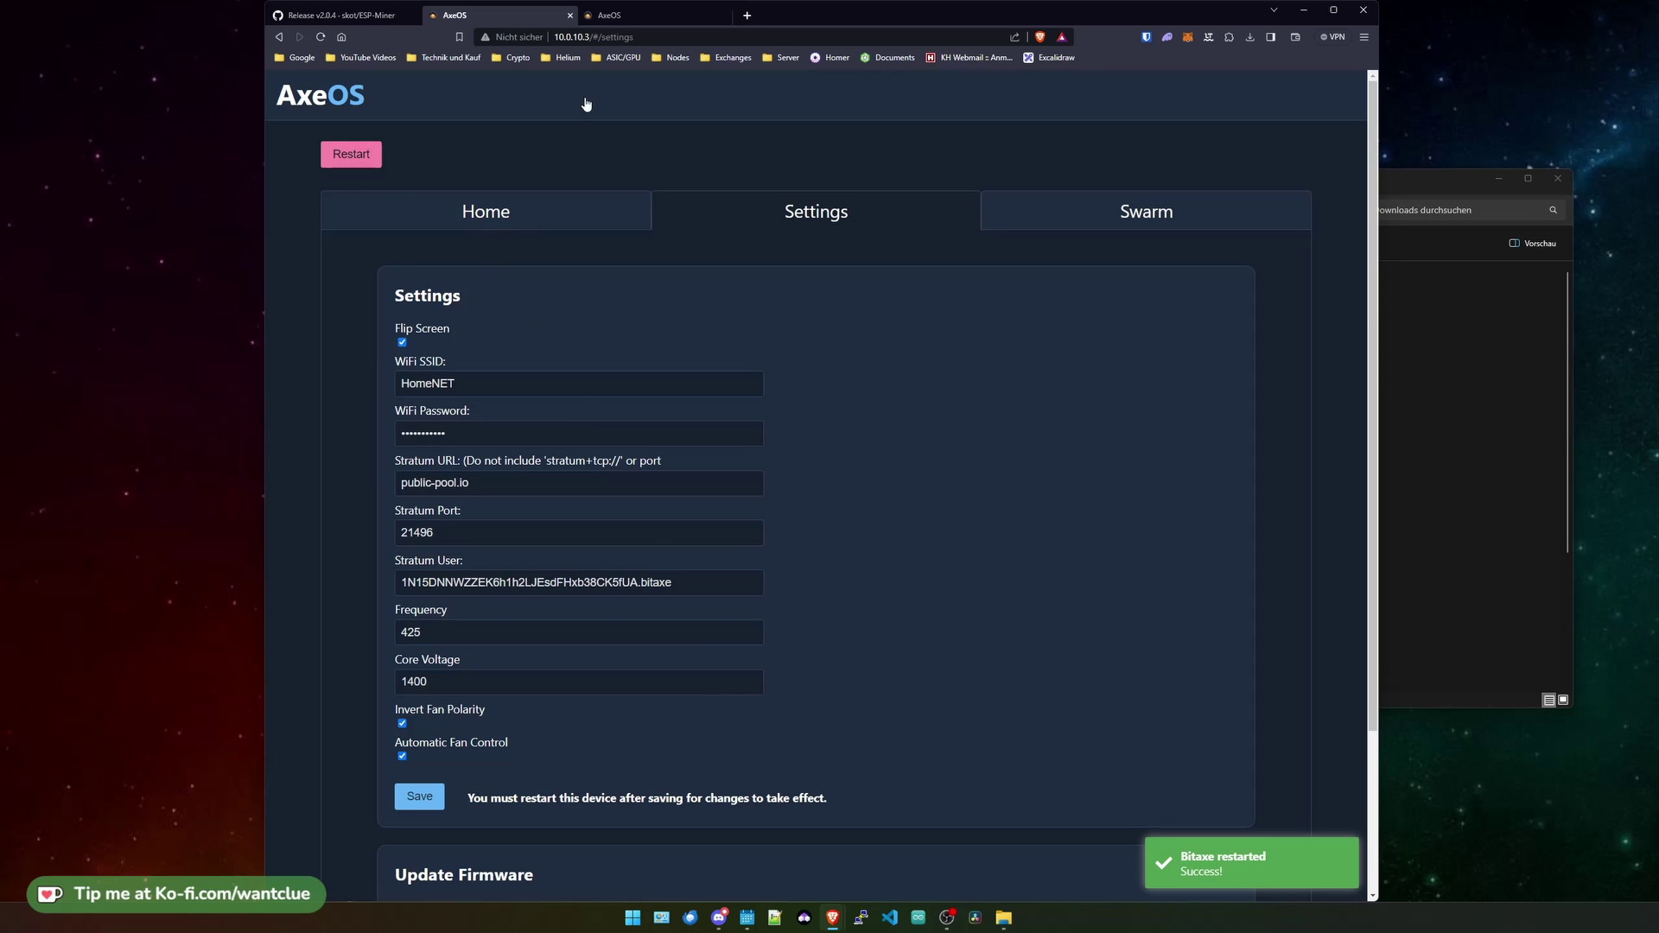
{"action": "left_click", "coordinate": [646, 19]}
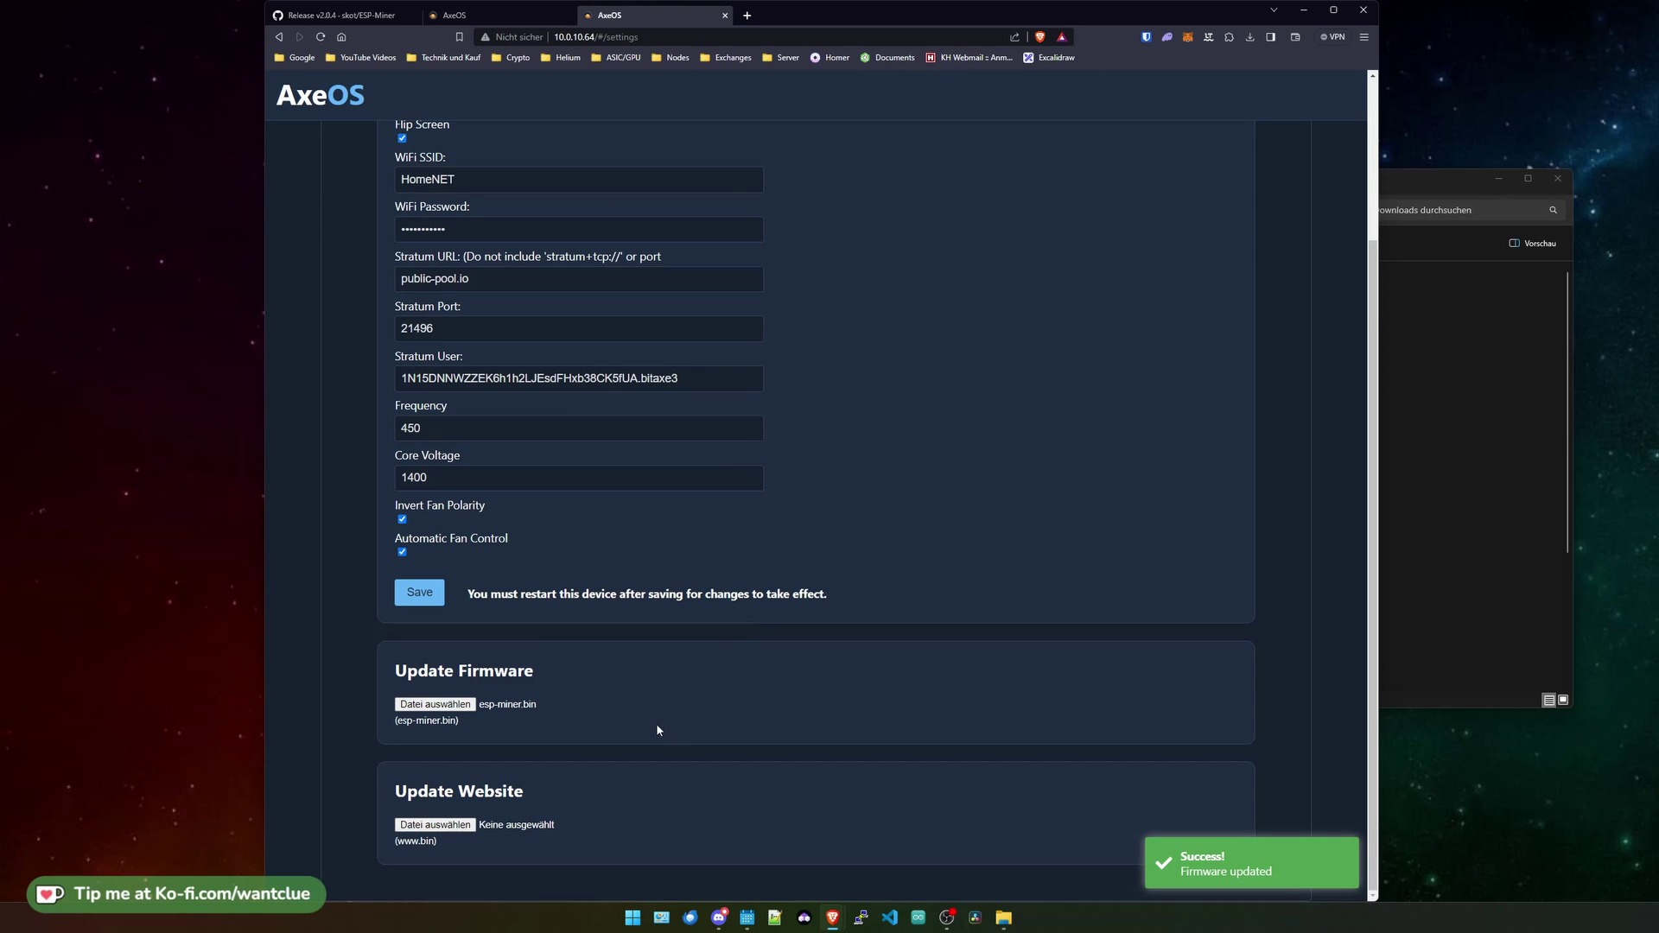
{"action": "left_click", "coordinate": [473, 826]}
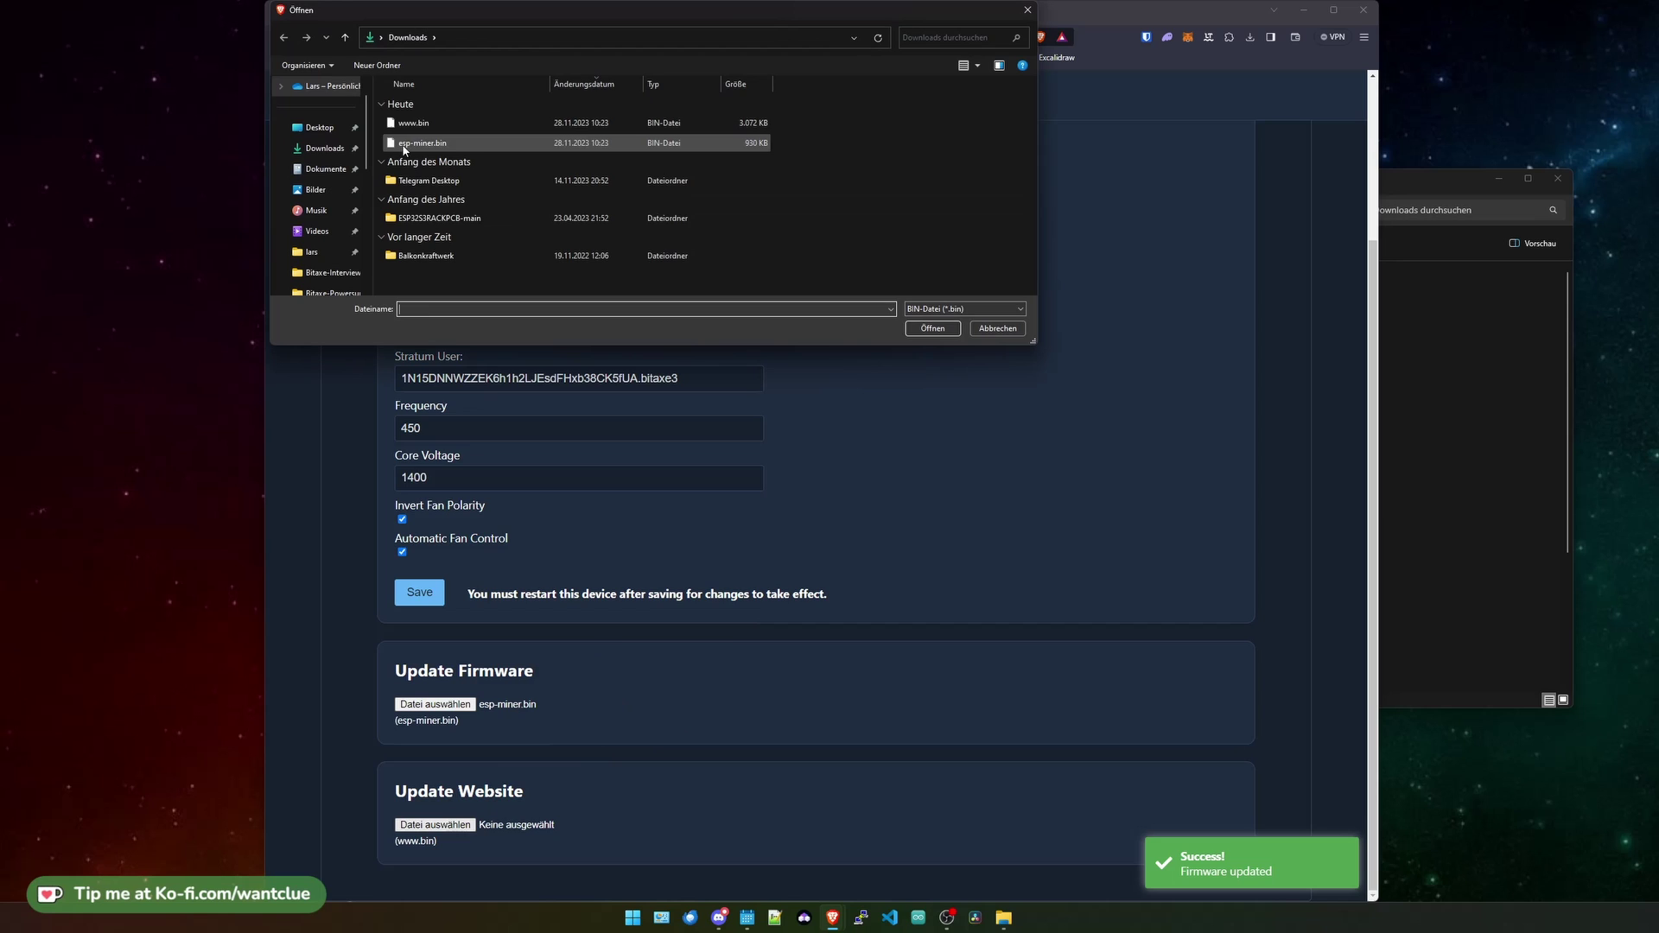
{"action": "left_click", "coordinate": [413, 122]}
{"action": "left_click", "coordinate": [933, 329]}
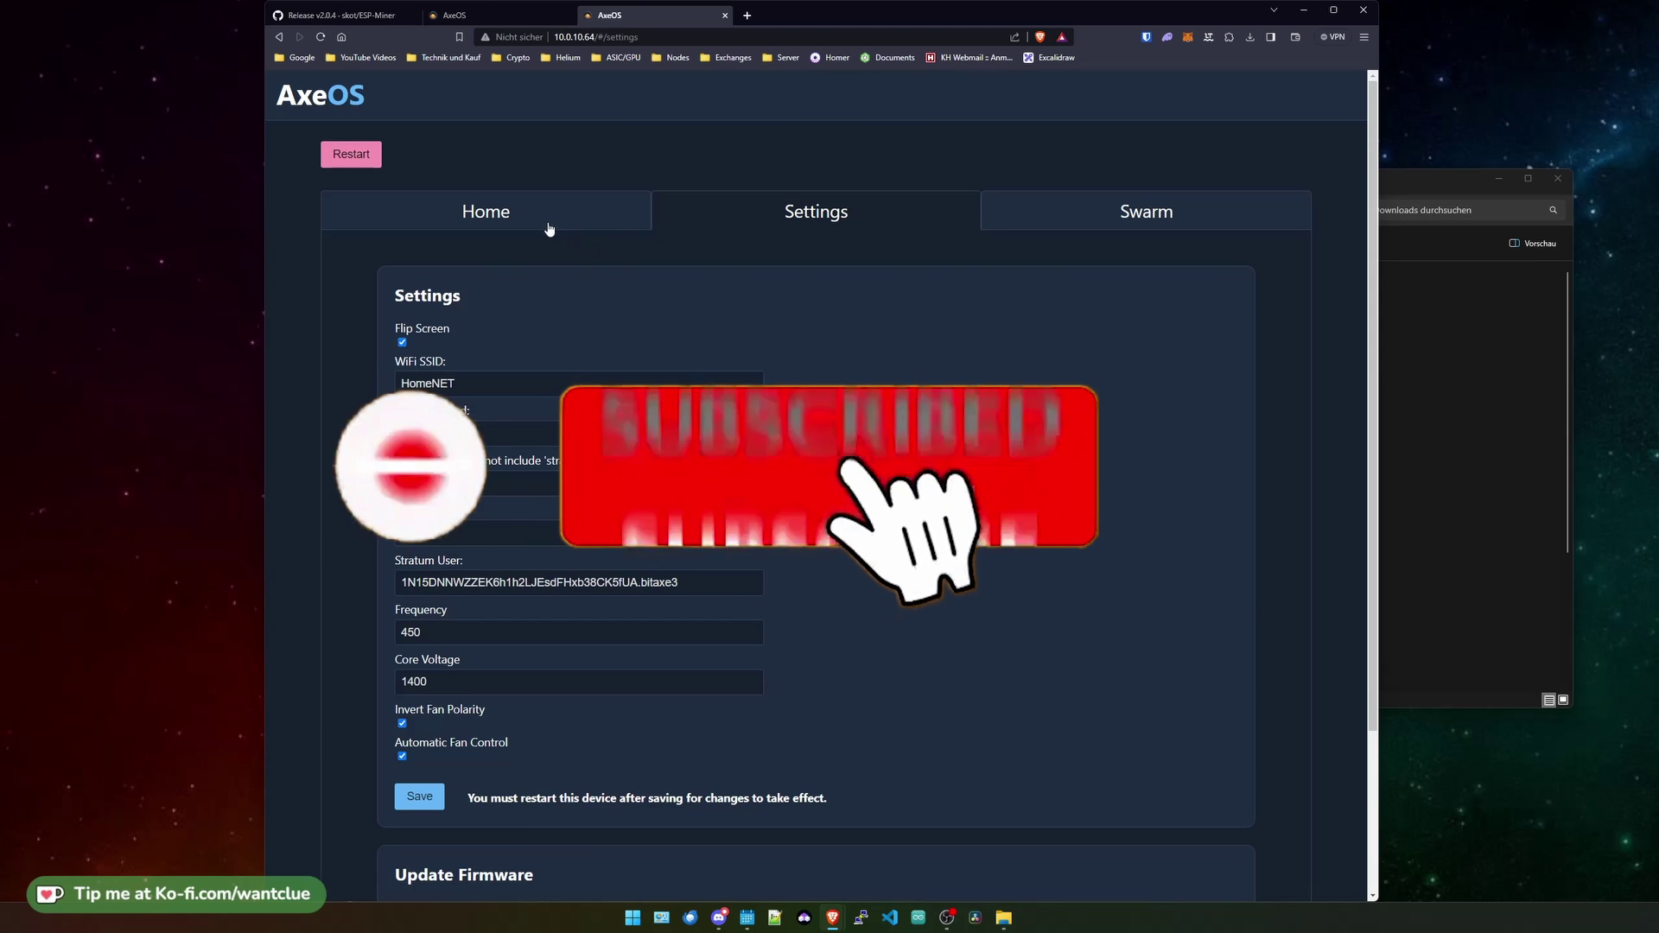
Open 10.0.10.64's Home page, then switch to the 10.0.10.3 browser tab's Settings page.
{"action": "left_click", "coordinate": [518, 216]}
{"action": "key", "text": "ctrl+shift+Tab"}
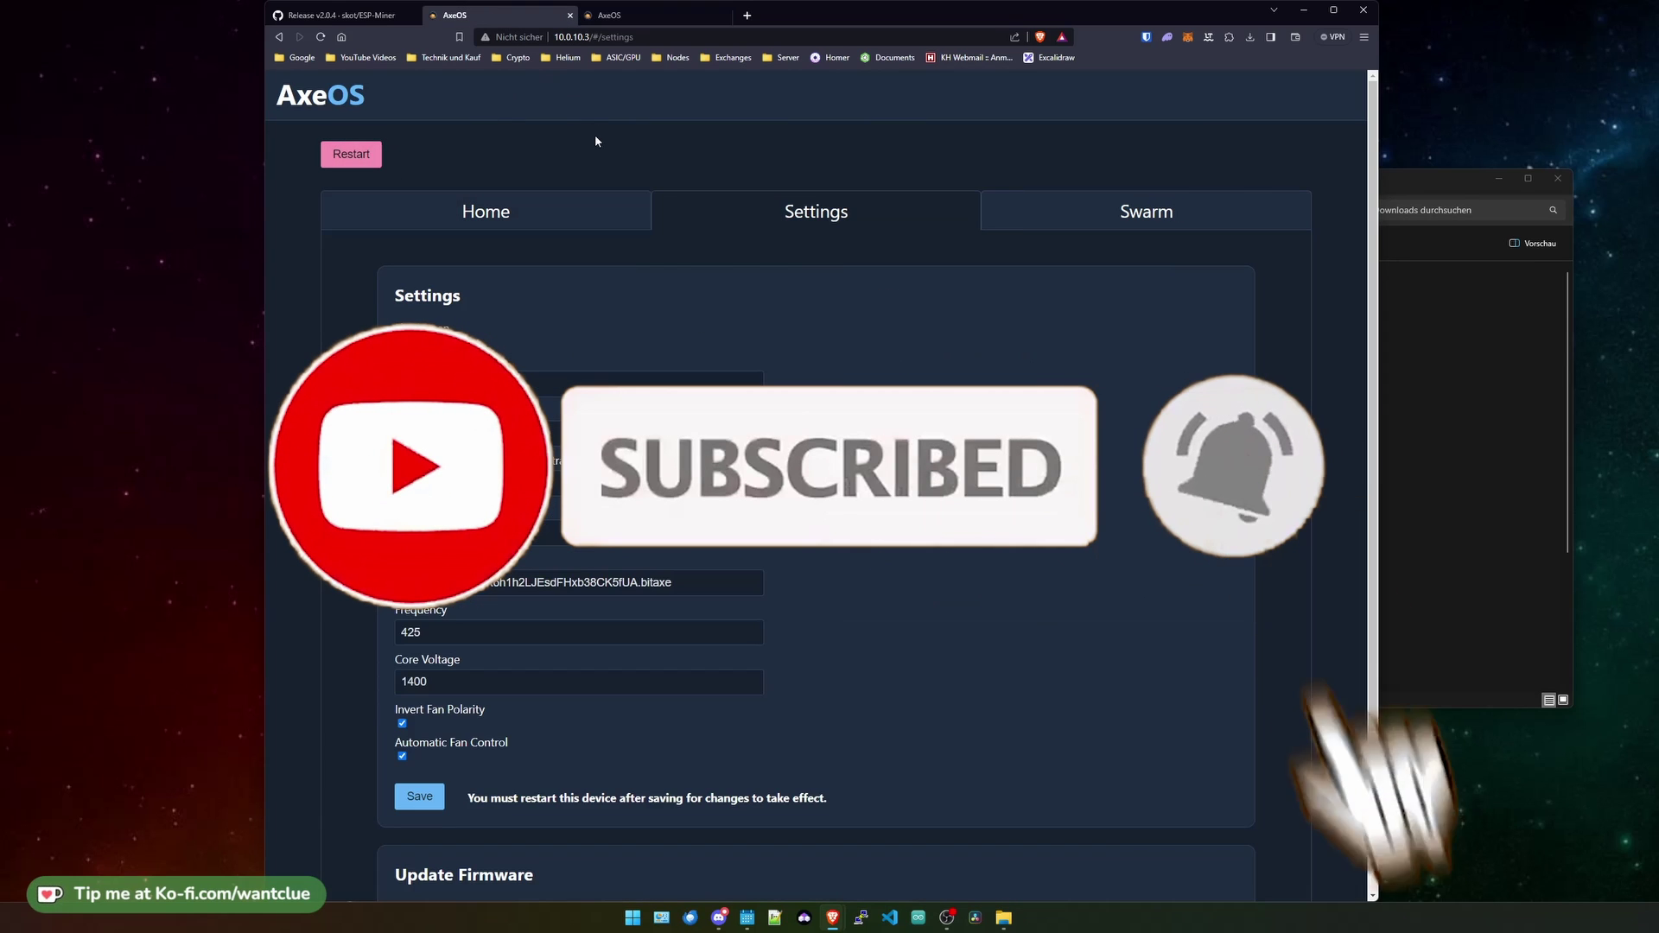
{"action": "left_click", "coordinate": [554, 207]}
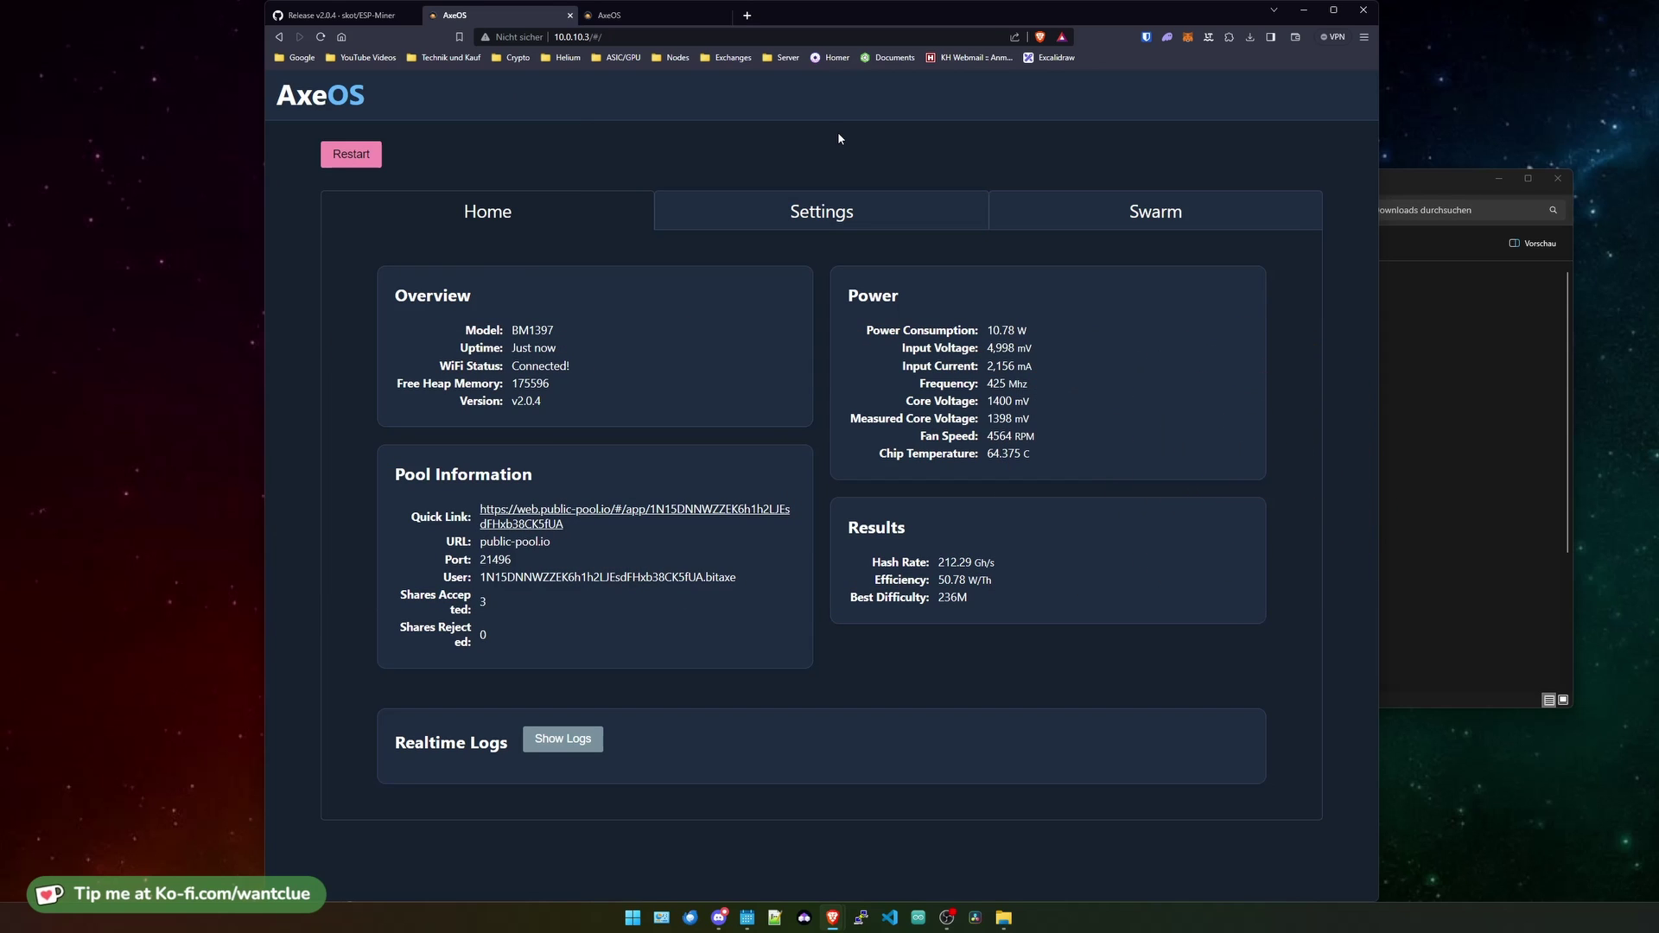
{"action": "left_click_drag", "start_coordinate": [937, 602], "coordinate": [1007, 629]}
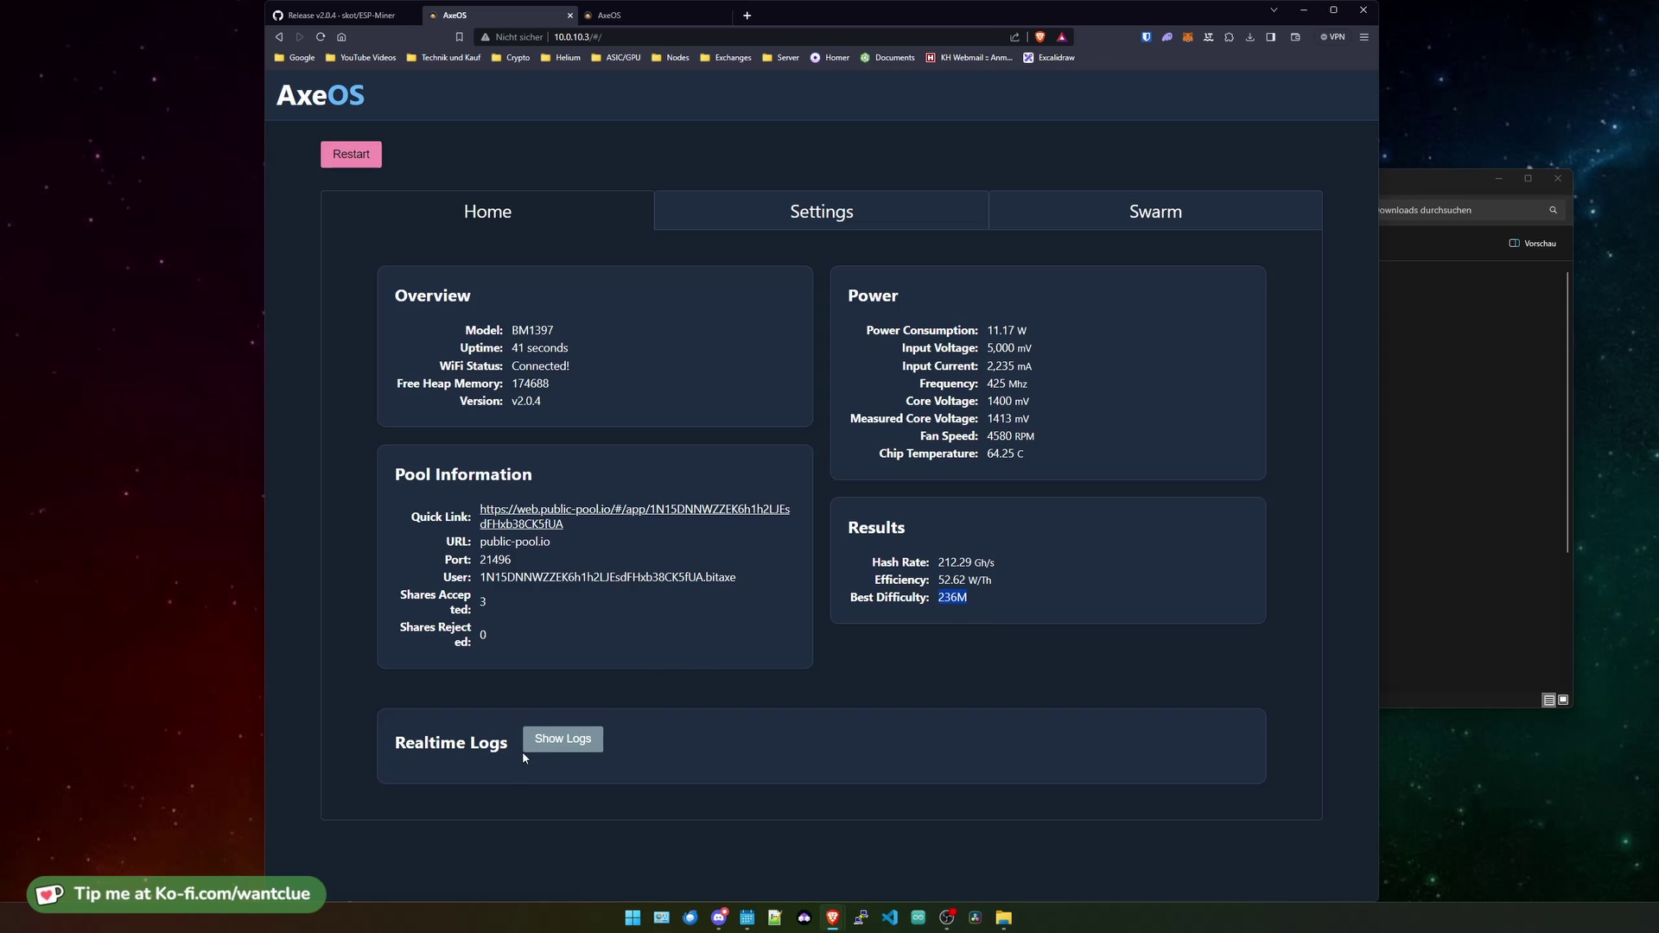
{"action": "left_click", "coordinate": [559, 740]}
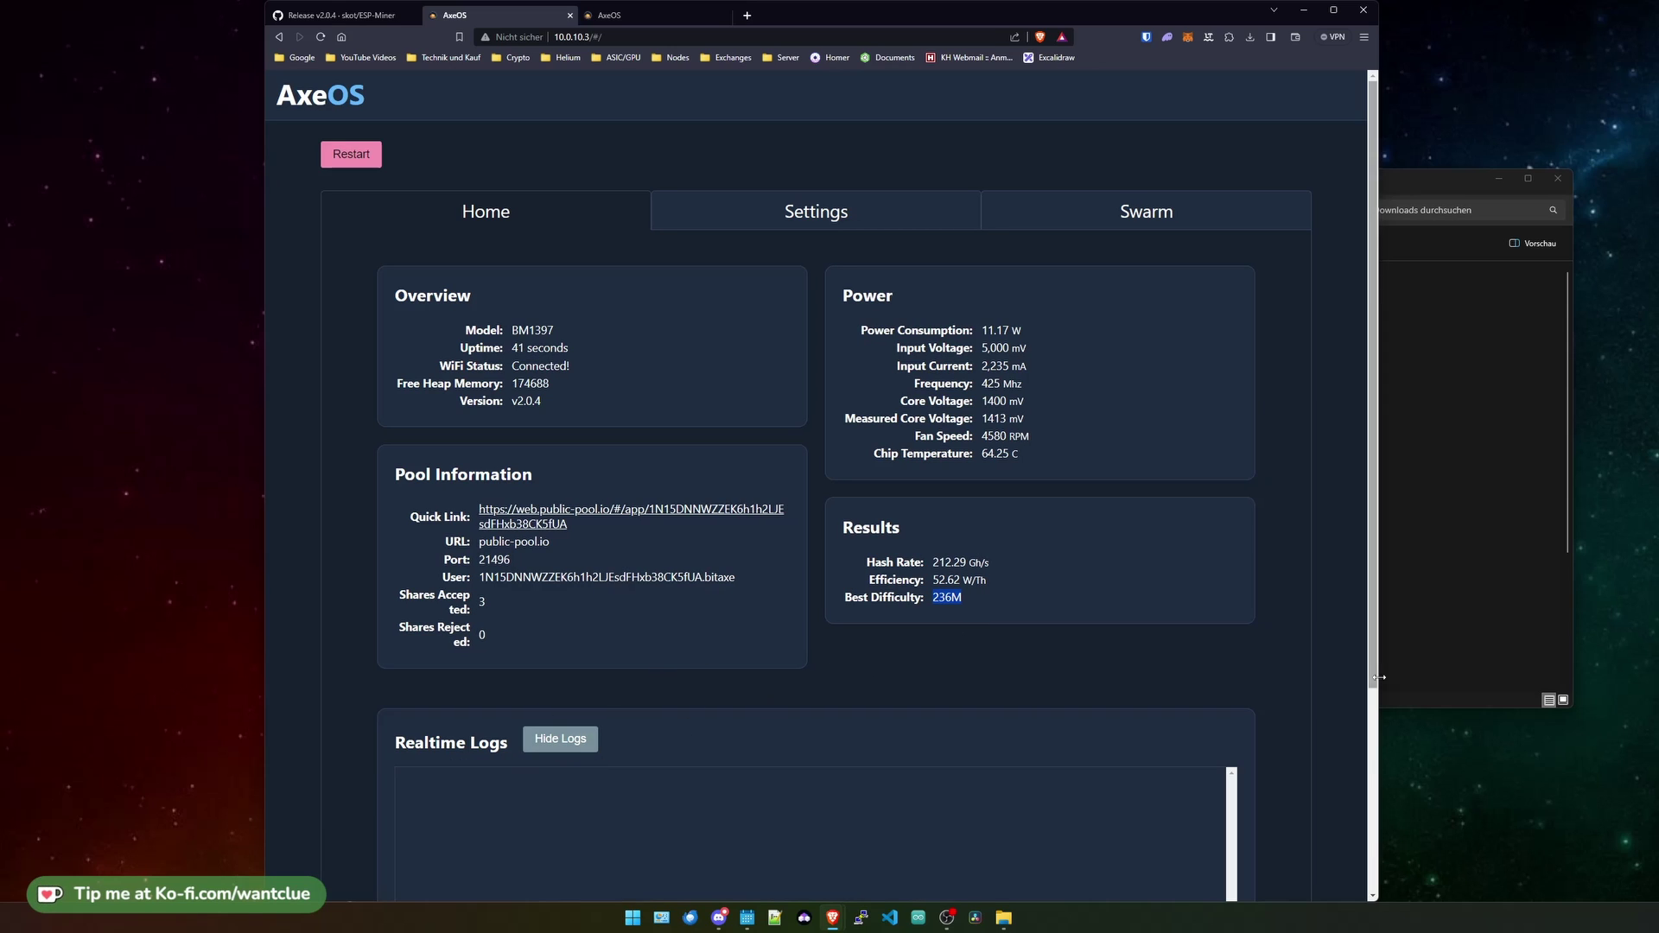
{"action": "scroll", "coordinate": [1289, 698], "scroll_direction": "down", "scroll_amount": 1}
{"action": "scroll", "coordinate": [1289, 698], "scroll_direction": "down", "scroll_amount": 1}
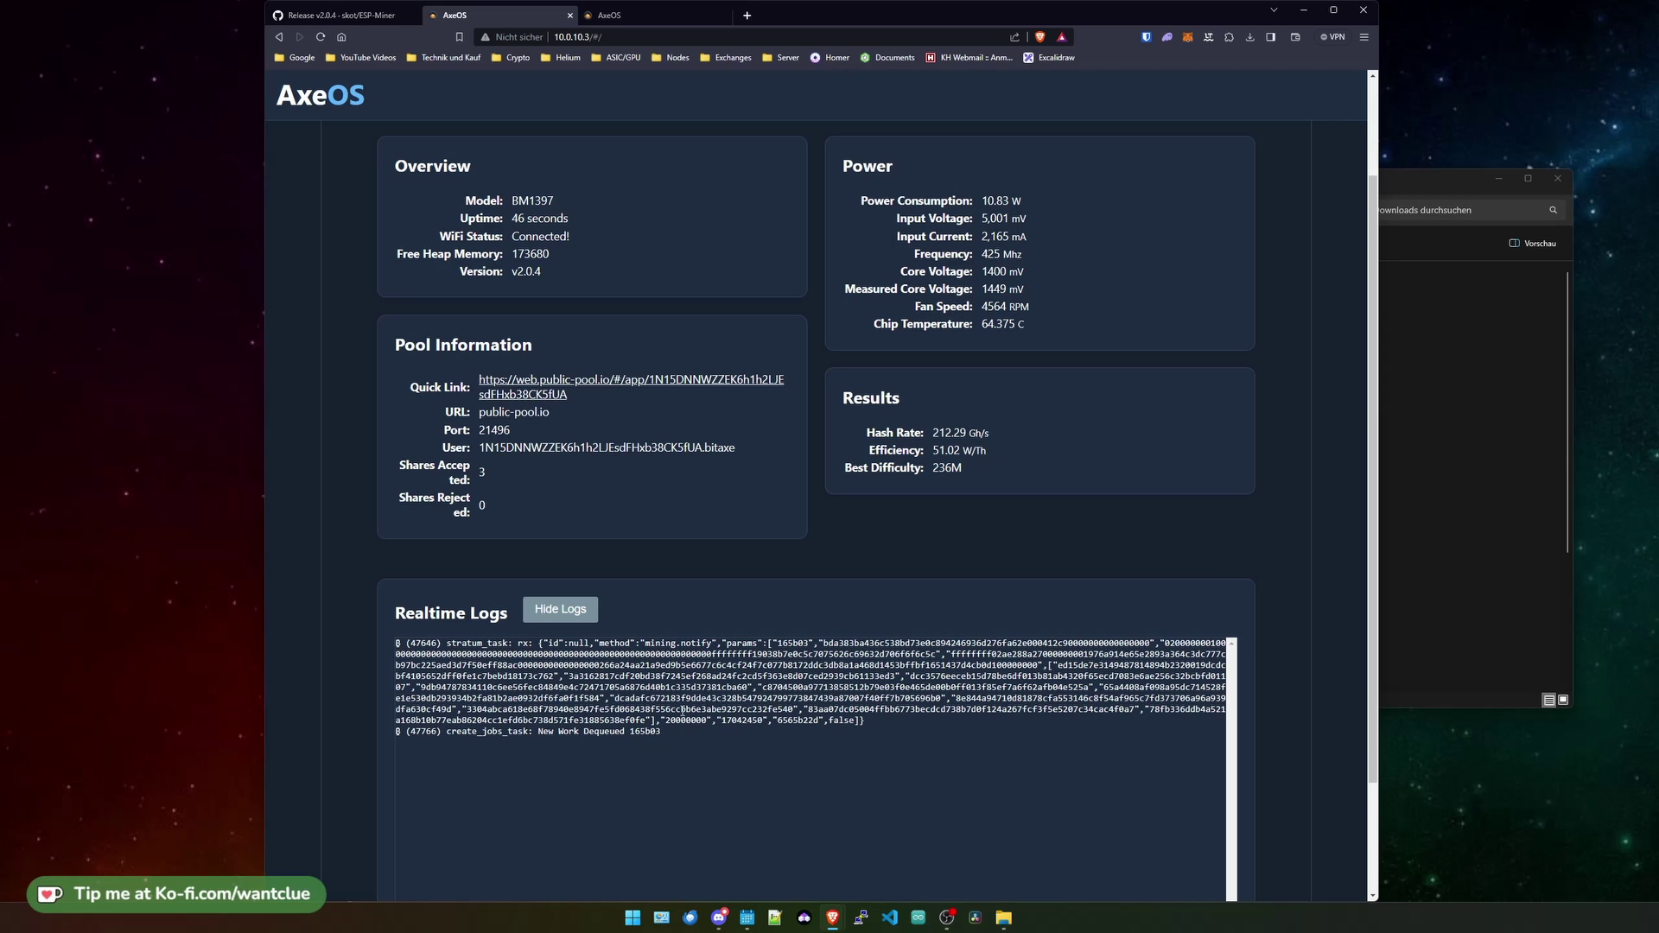
{"action": "left_click", "coordinate": [586, 613]}
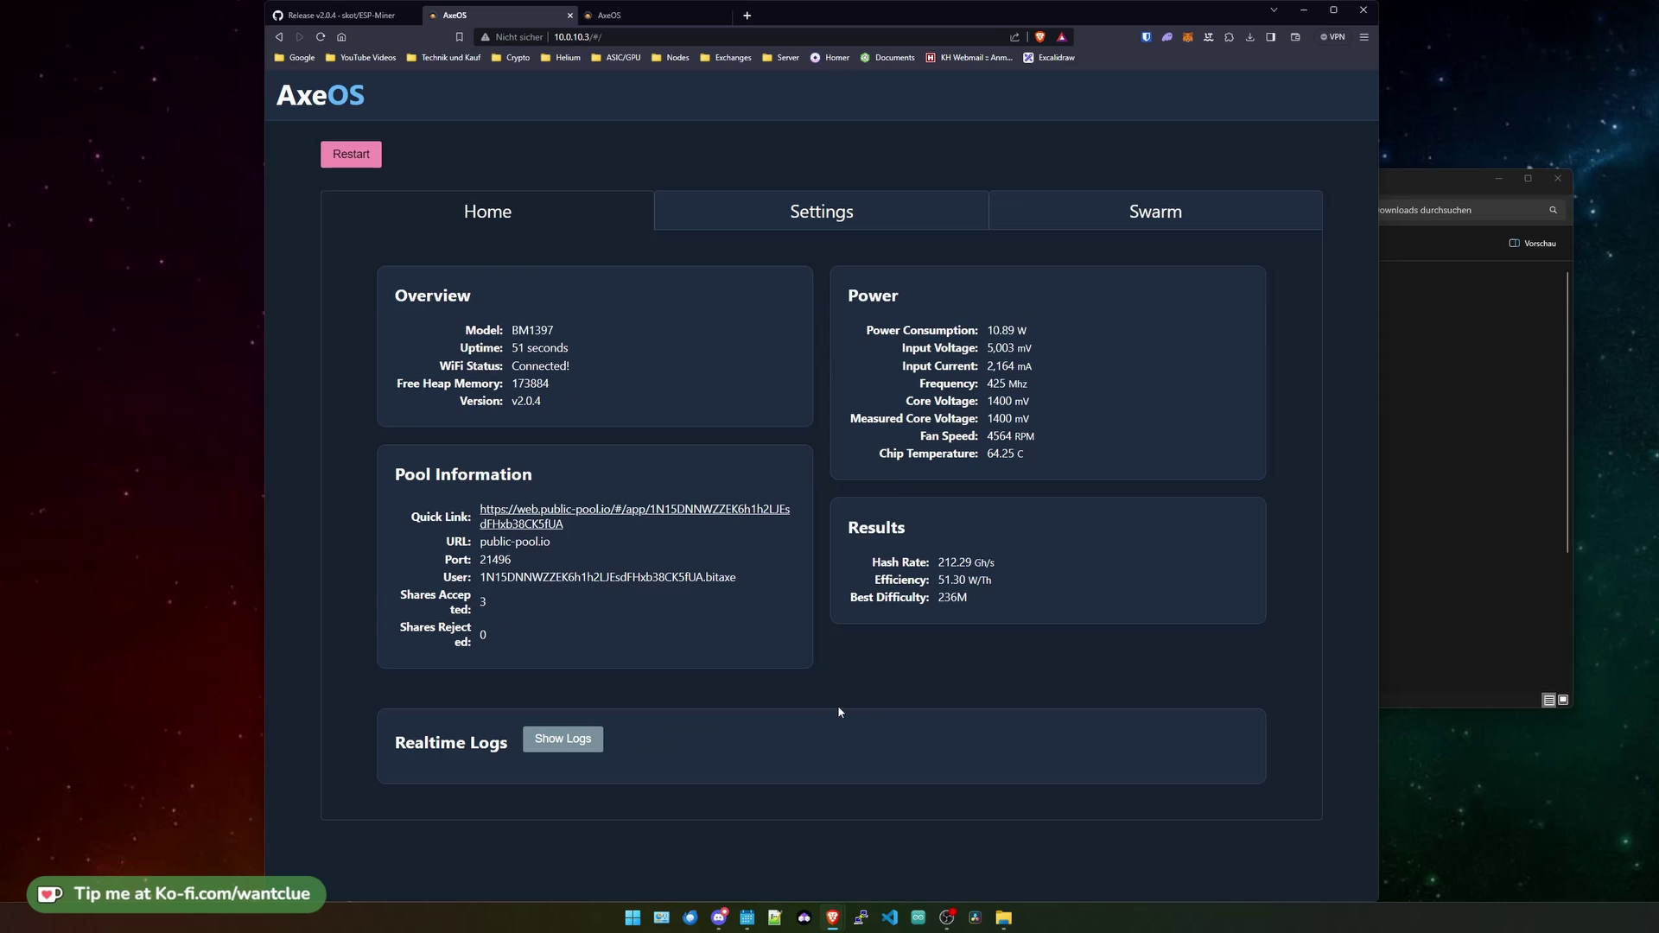
{"action": "left_click", "coordinate": [791, 217]}
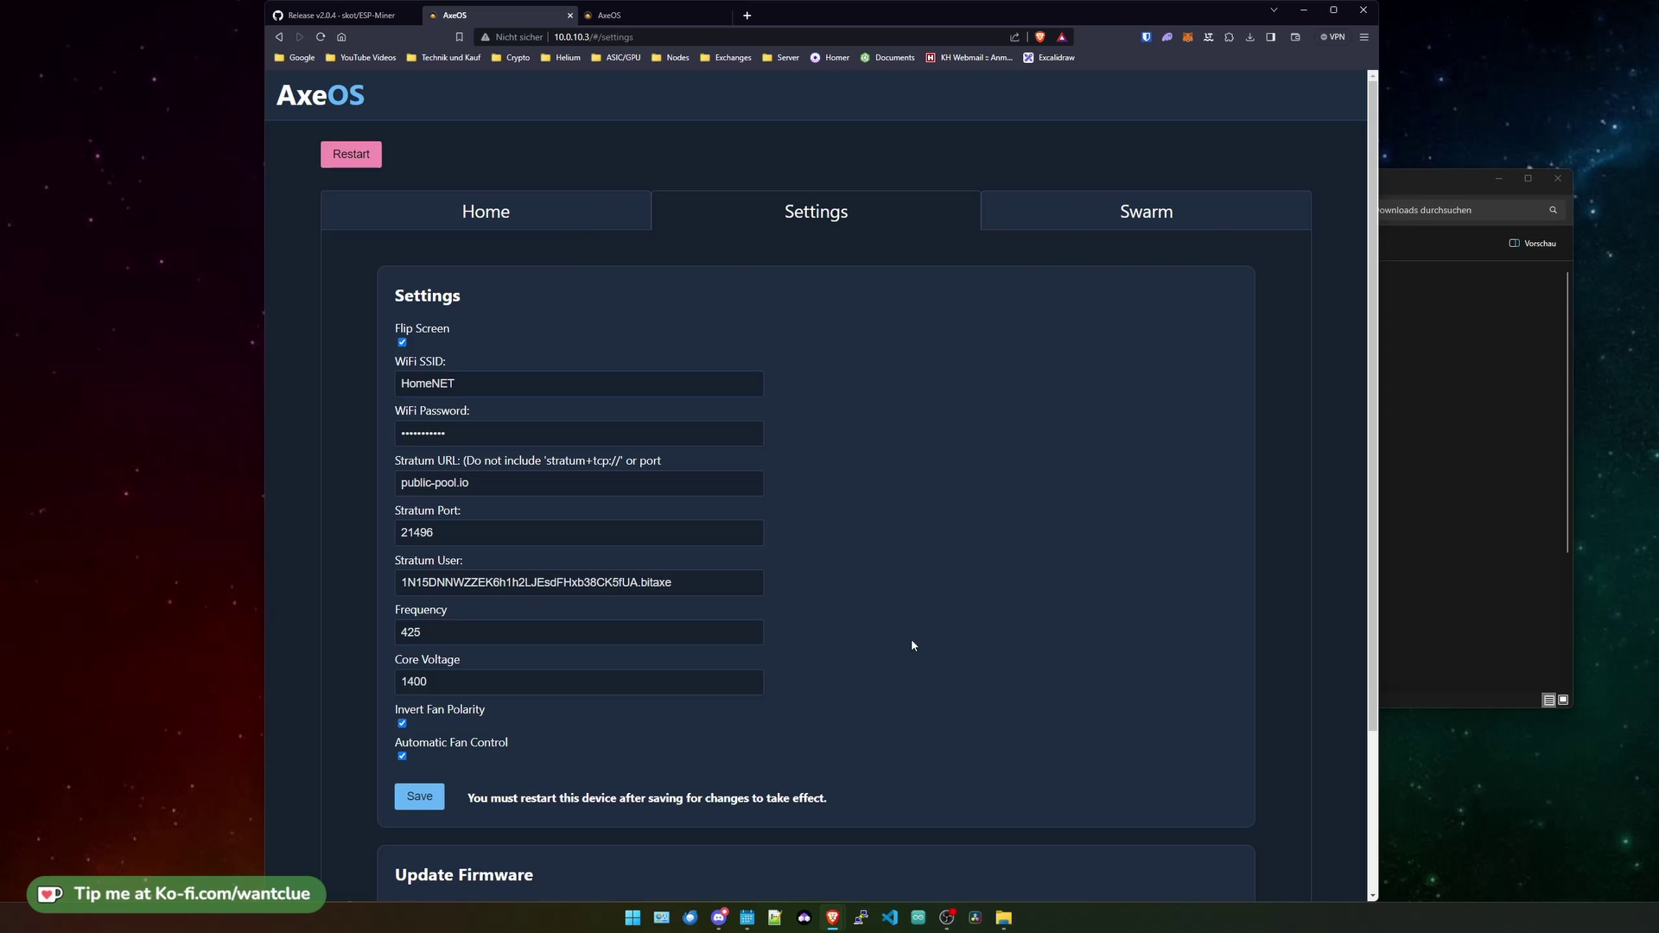
{"action": "scroll", "coordinate": [910, 644], "scroll_direction": "down", "scroll_amount": 3}
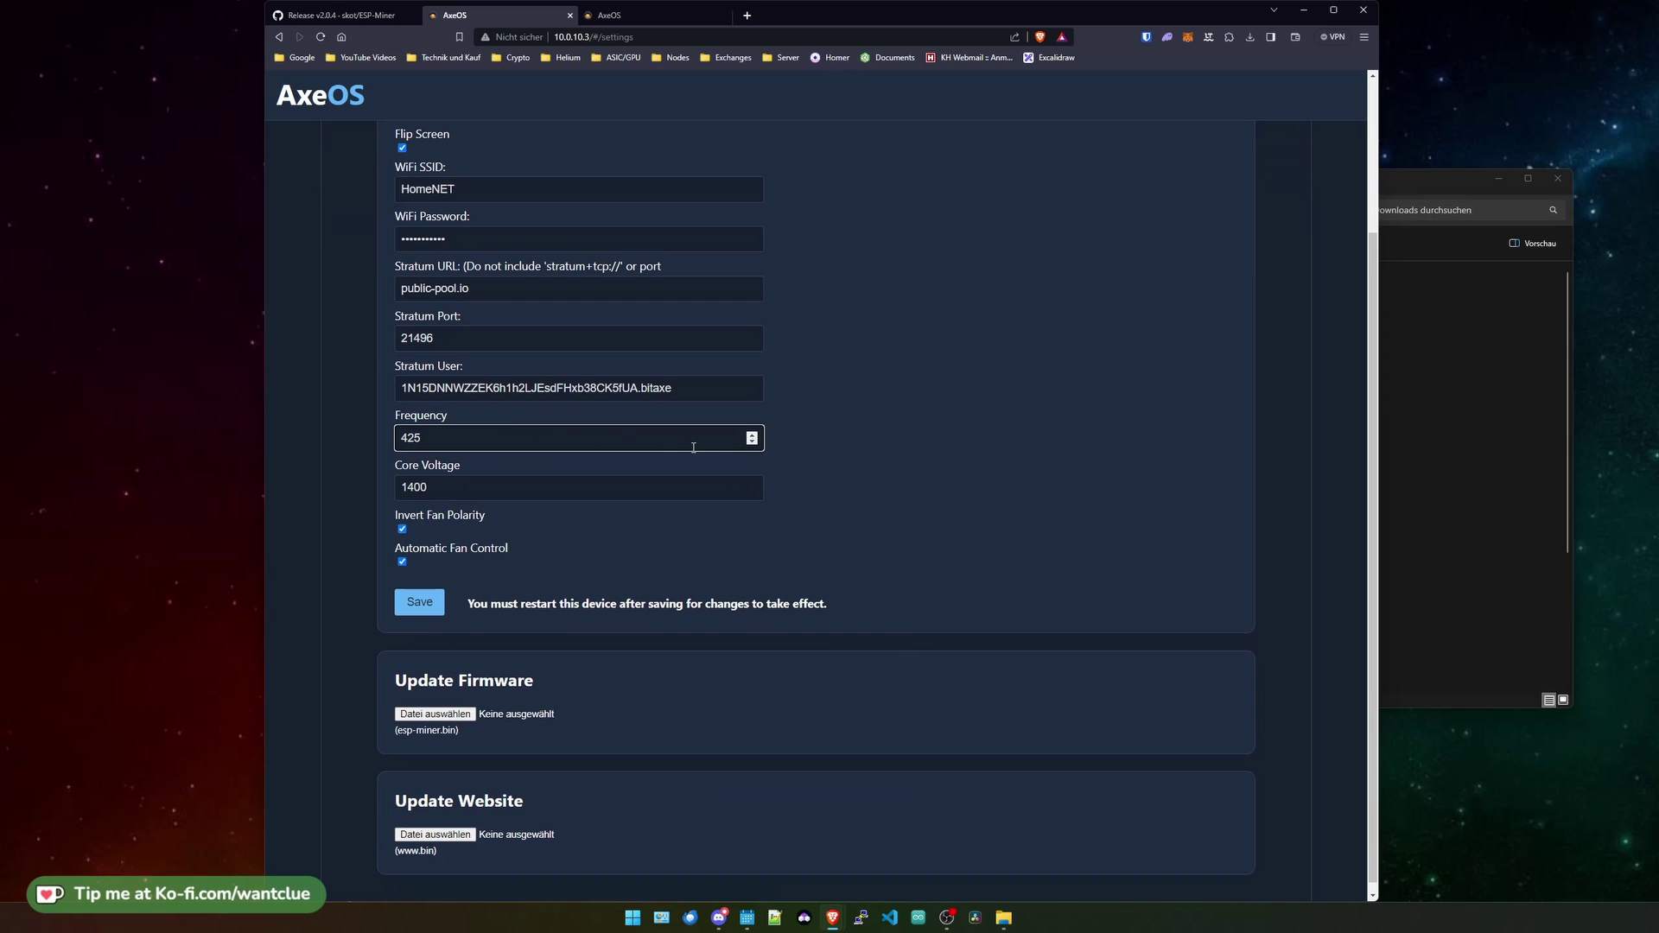
{"action": "left_click", "coordinate": [709, 488]}
{"action": "left_click", "coordinate": [584, 448]}
{"action": "left_click", "coordinate": [951, 586]}
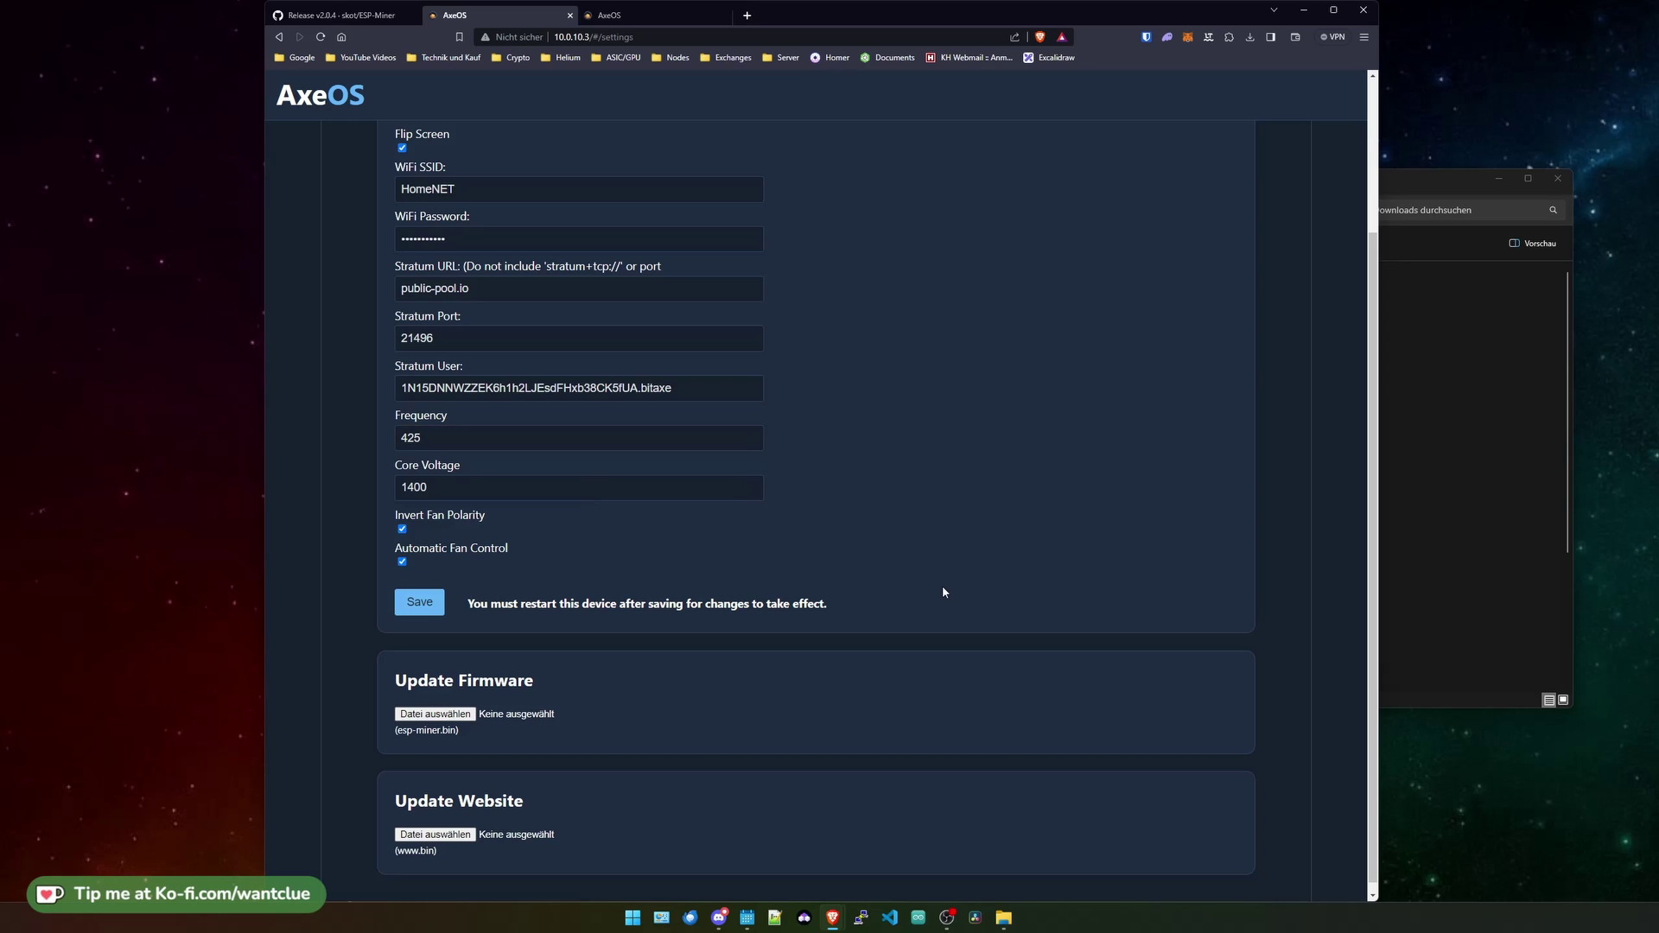
{"action": "scroll", "coordinate": [636, 736], "scroll_direction": "up", "scroll_amount": 3}
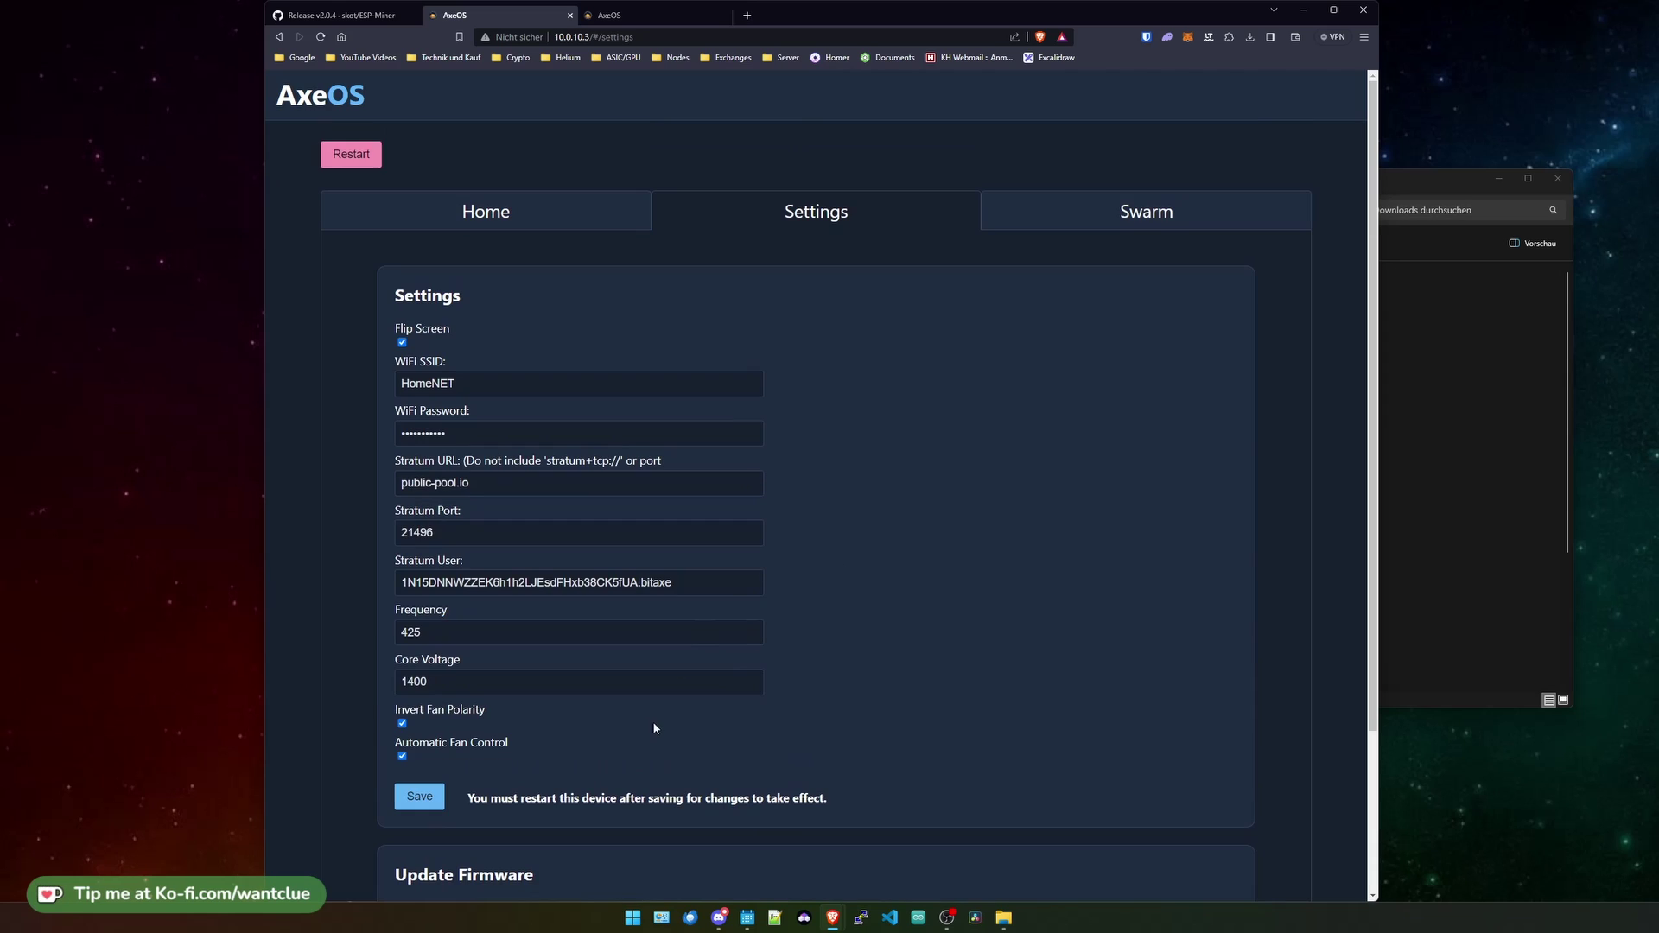
Remove all stale device entries from the Swarm list on 10.0.10.3.
{"action": "left_click", "coordinate": [1132, 218]}
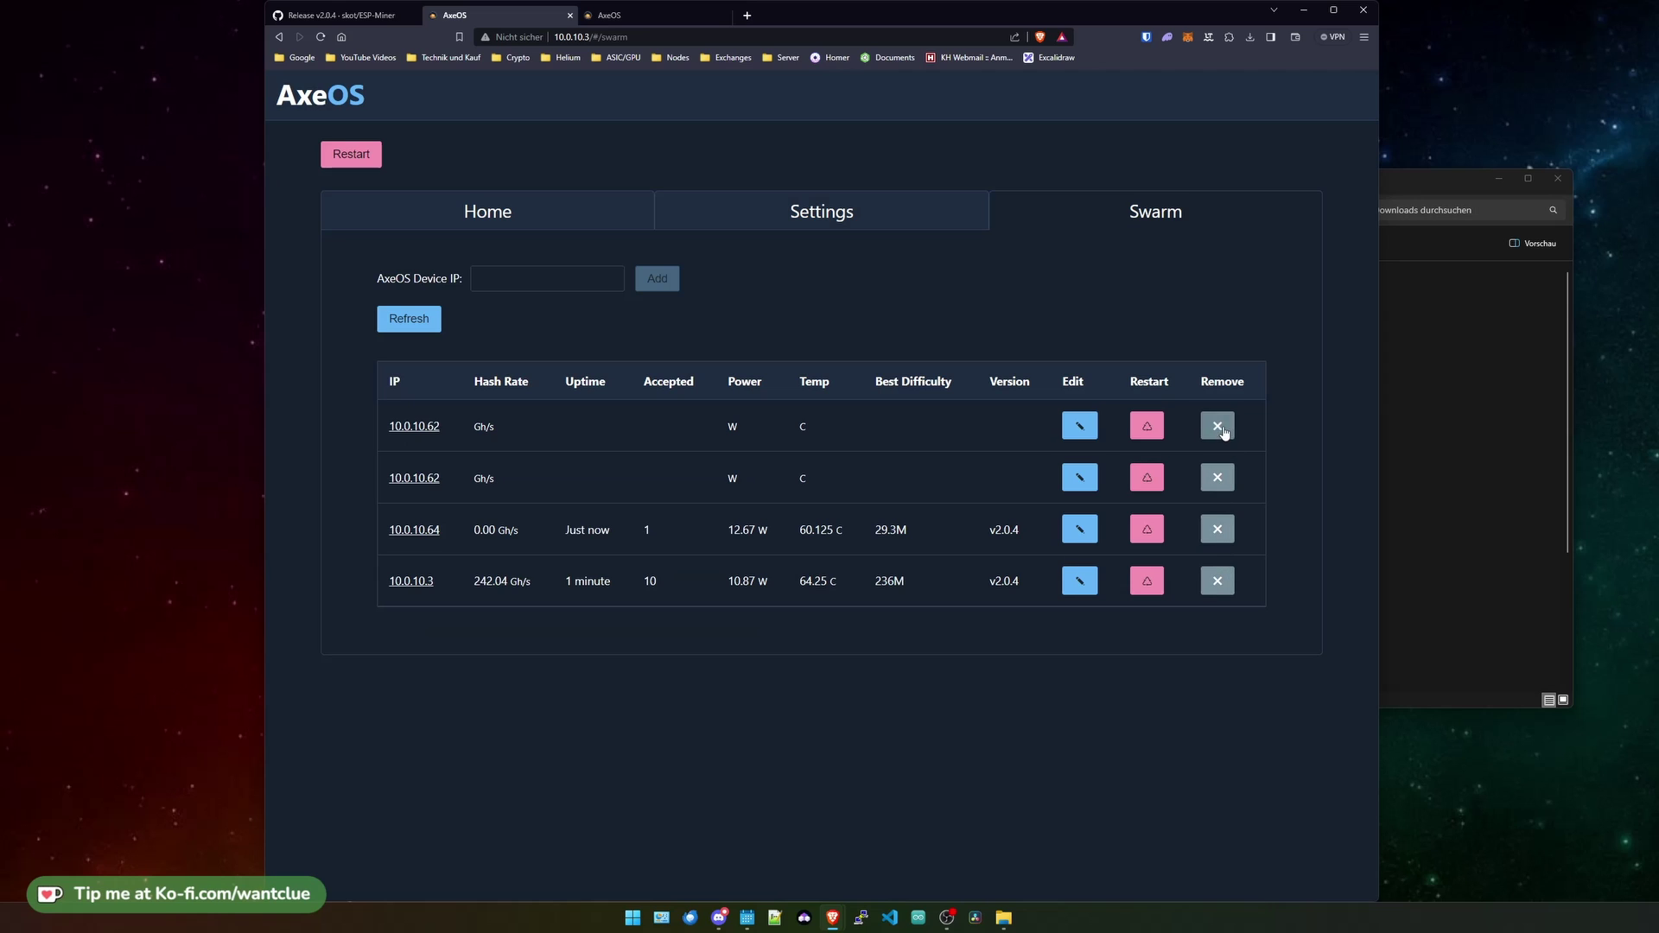
{"action": "left_click", "coordinate": [1217, 477]}
{"action": "left_click", "coordinate": [1217, 529]}
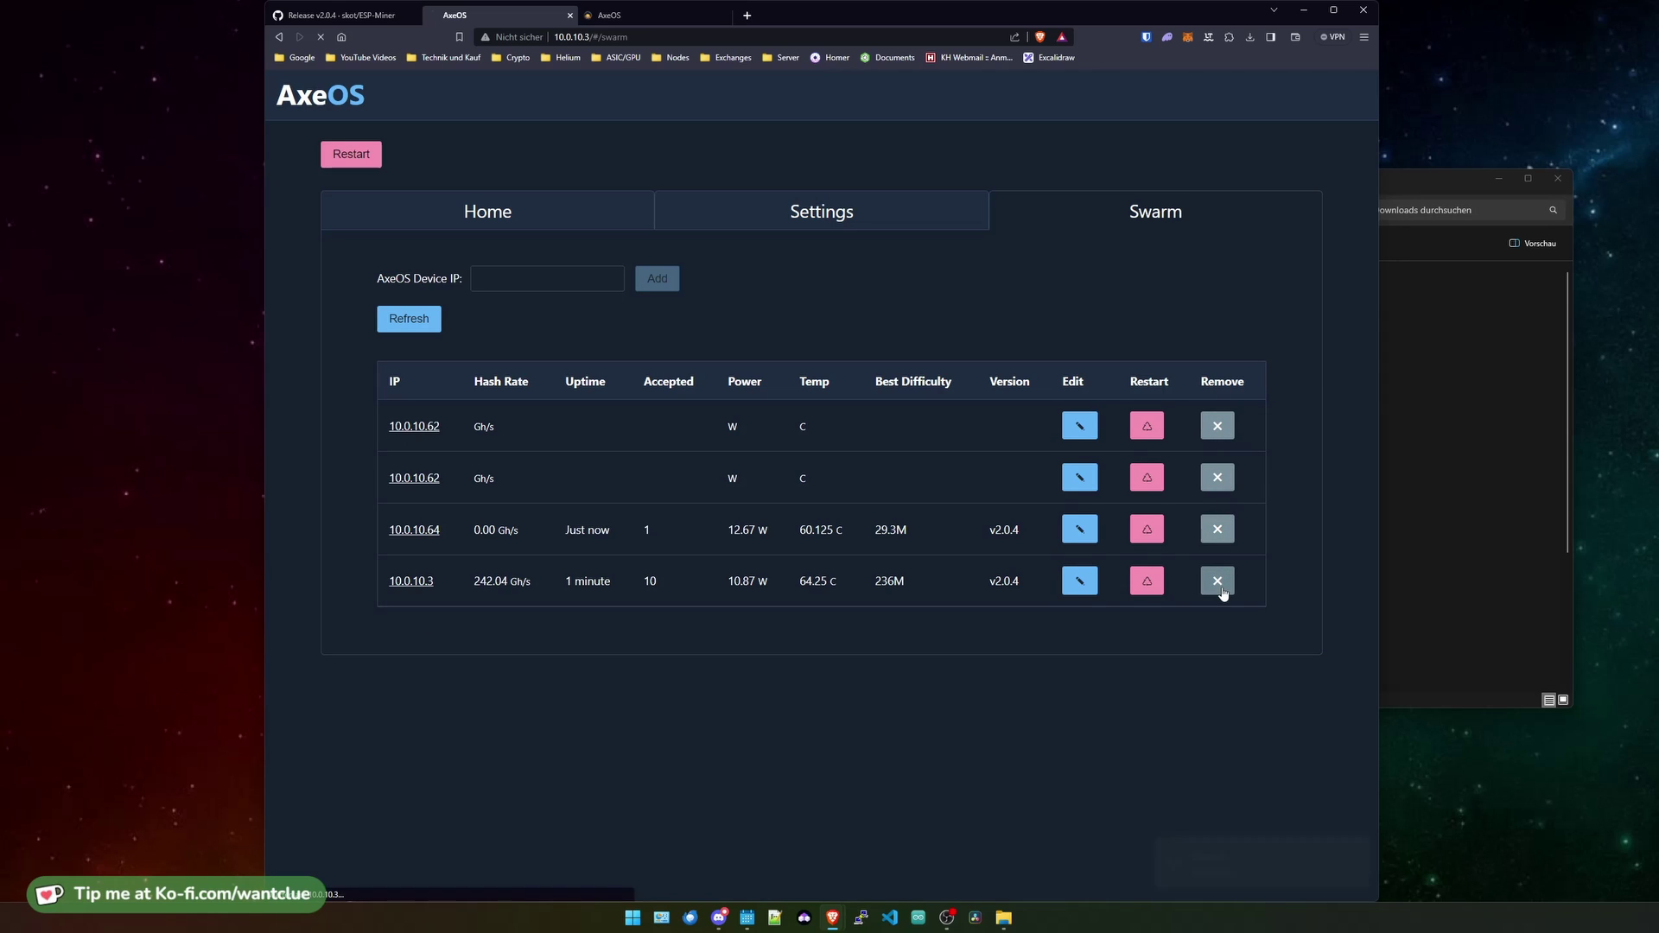
{"action": "left_click", "coordinate": [1216, 425]}
Restart the 10.0.10.64 Bitaxe from its Swarm page, then return to 10.0.10.3.
{"action": "left_click", "coordinate": [640, 15]}
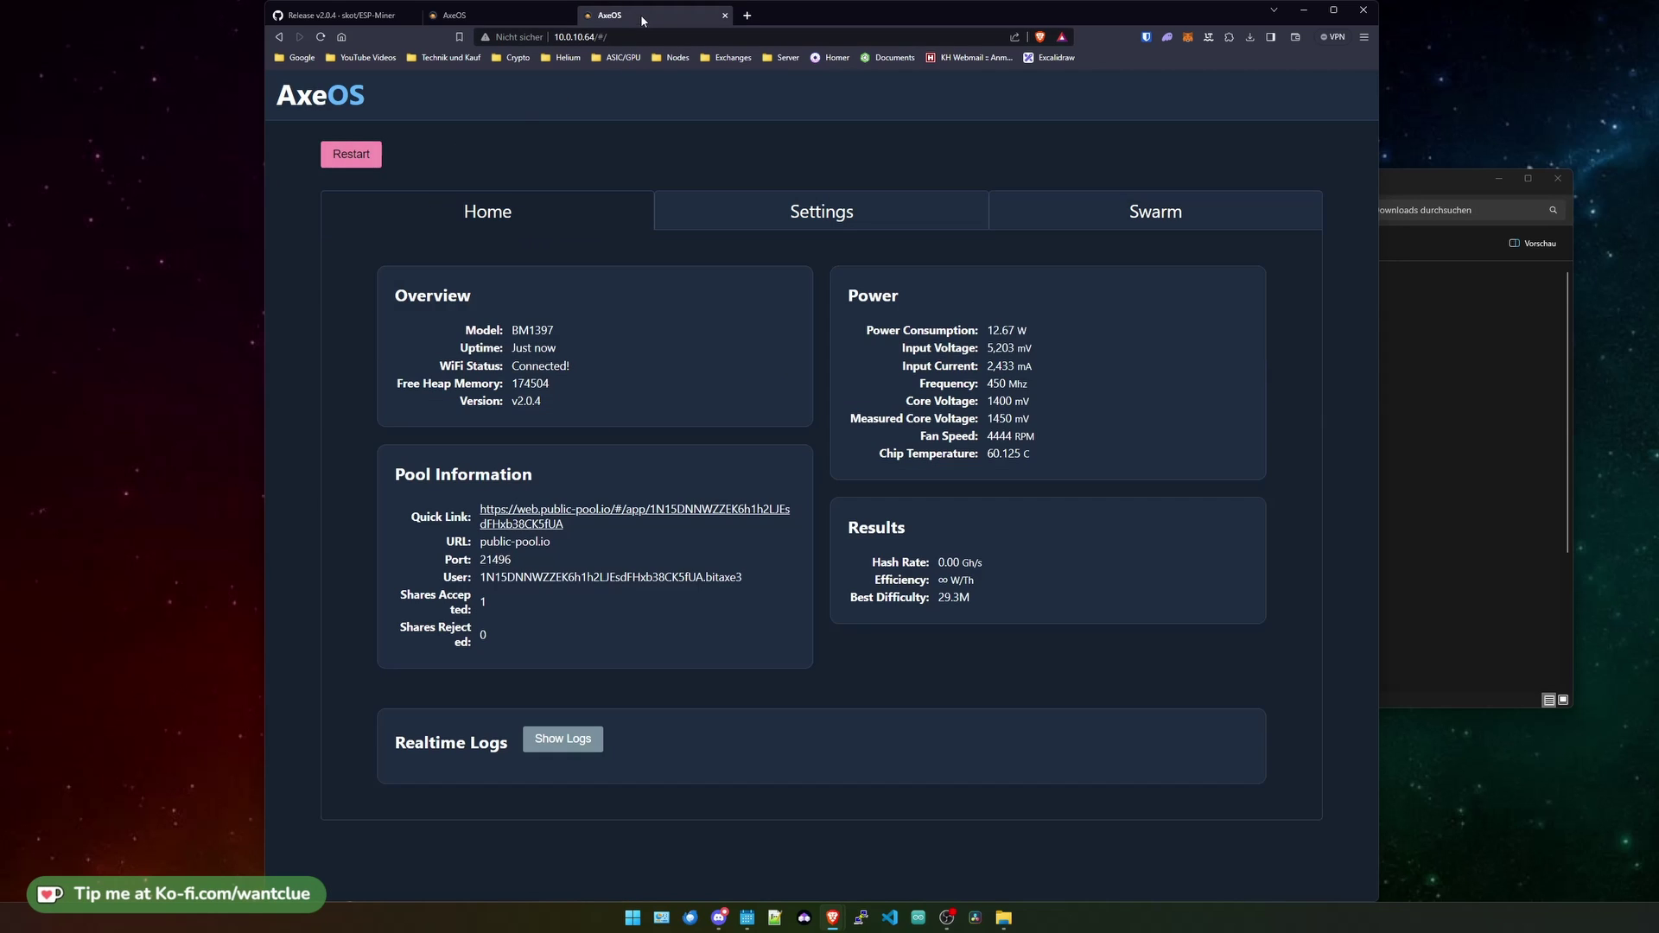
{"action": "left_click", "coordinate": [1087, 214]}
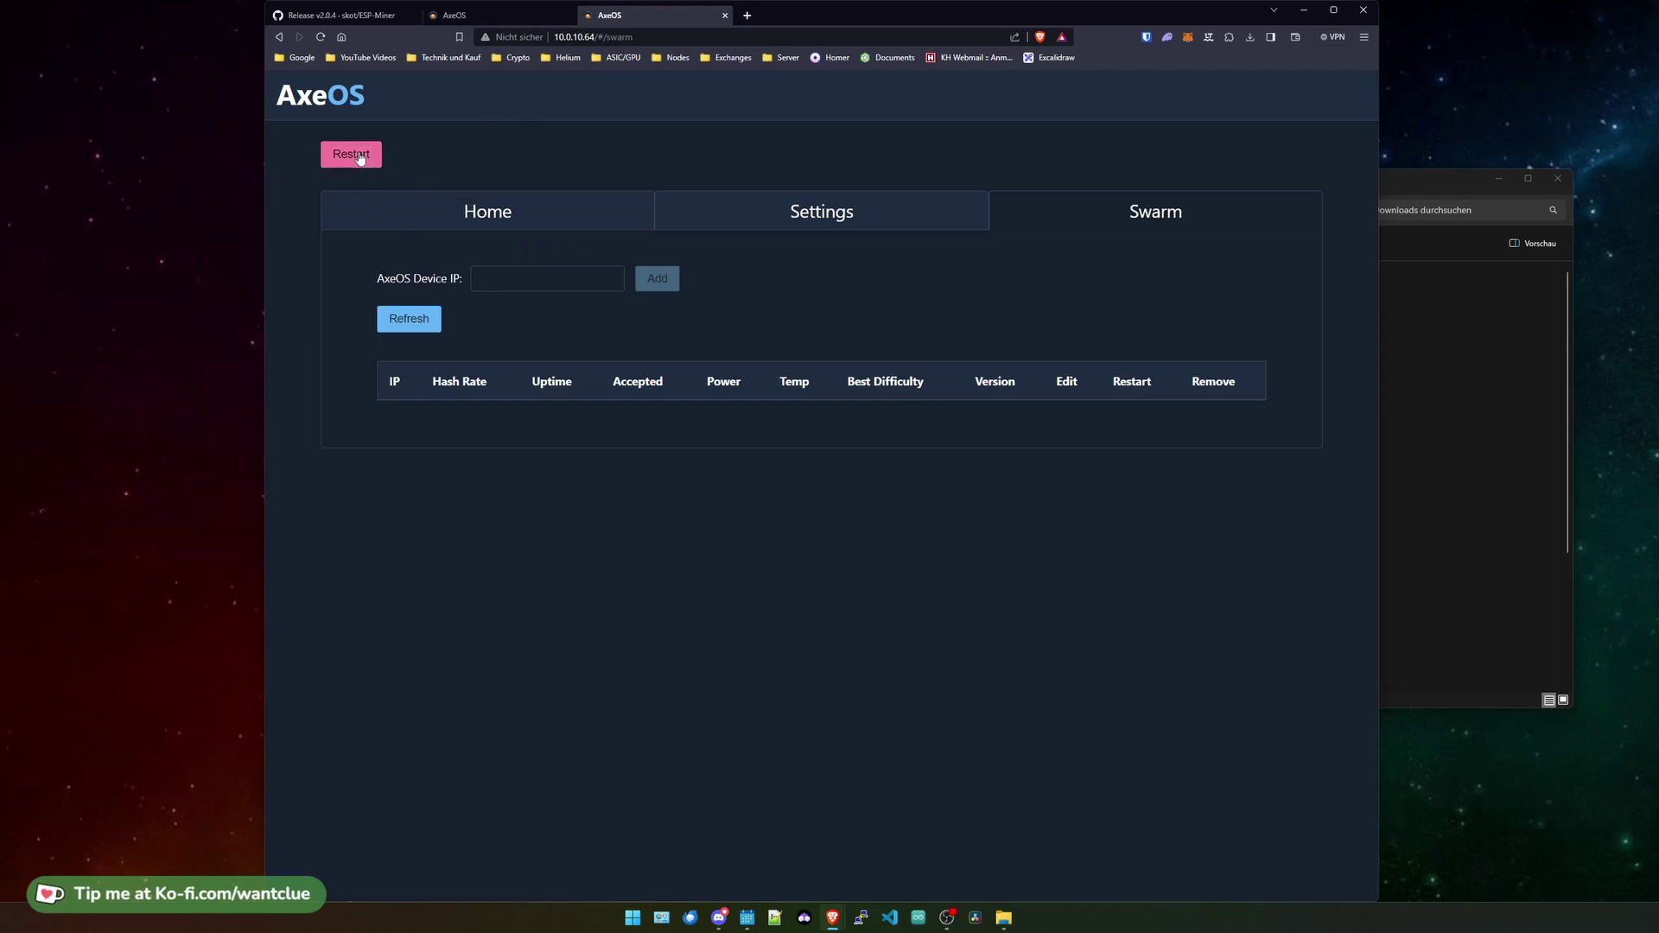
{"action": "left_click", "coordinate": [350, 155]}
{"action": "left_click", "coordinate": [527, 15]}
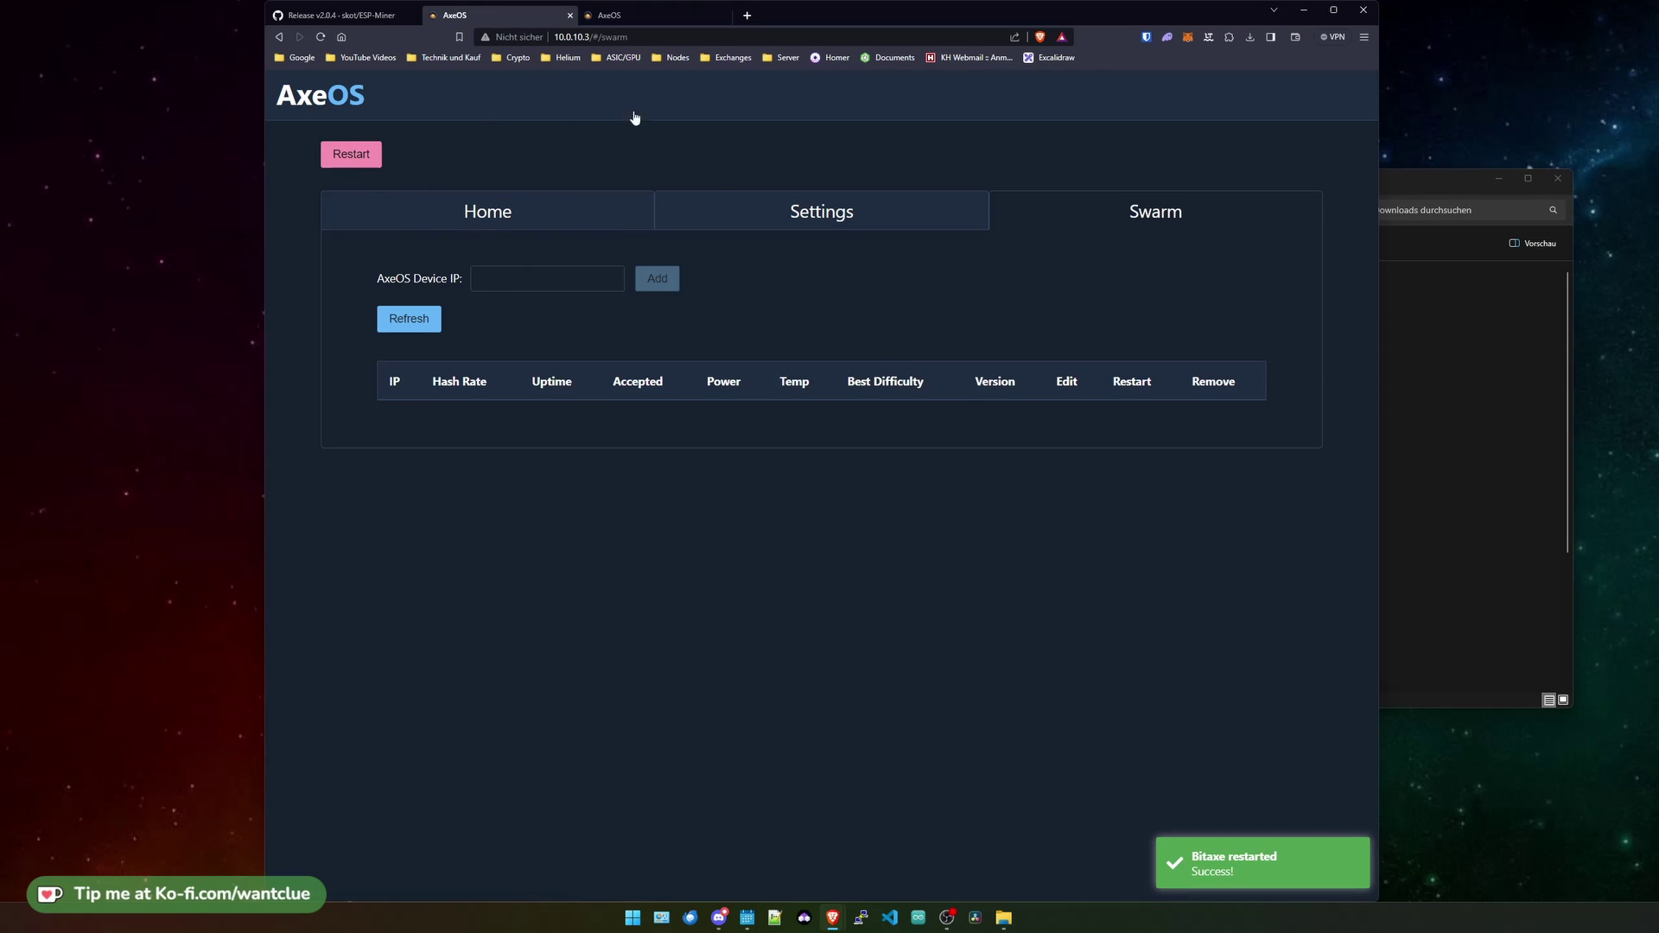
{"action": "left_click", "coordinate": [559, 289]}
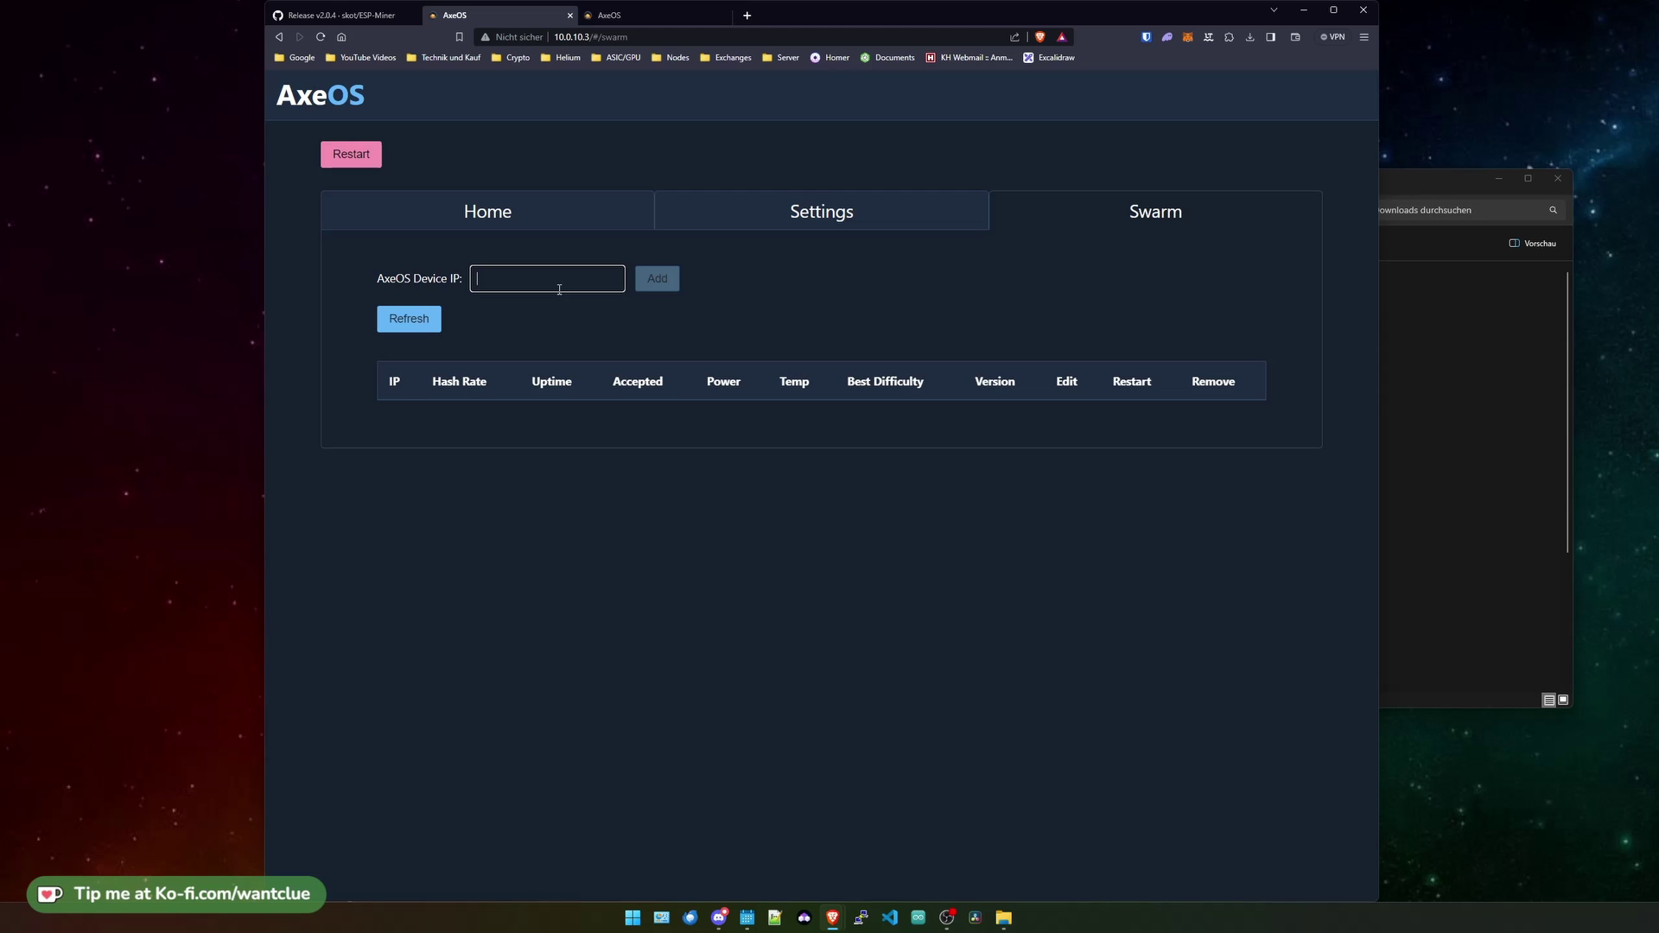
Add devices 10.0.10.3 and 10.0.10.64 to the swarm, then open Edit for 10.0.10.64.
{"action": "type", "text": "10.0.10.3"}
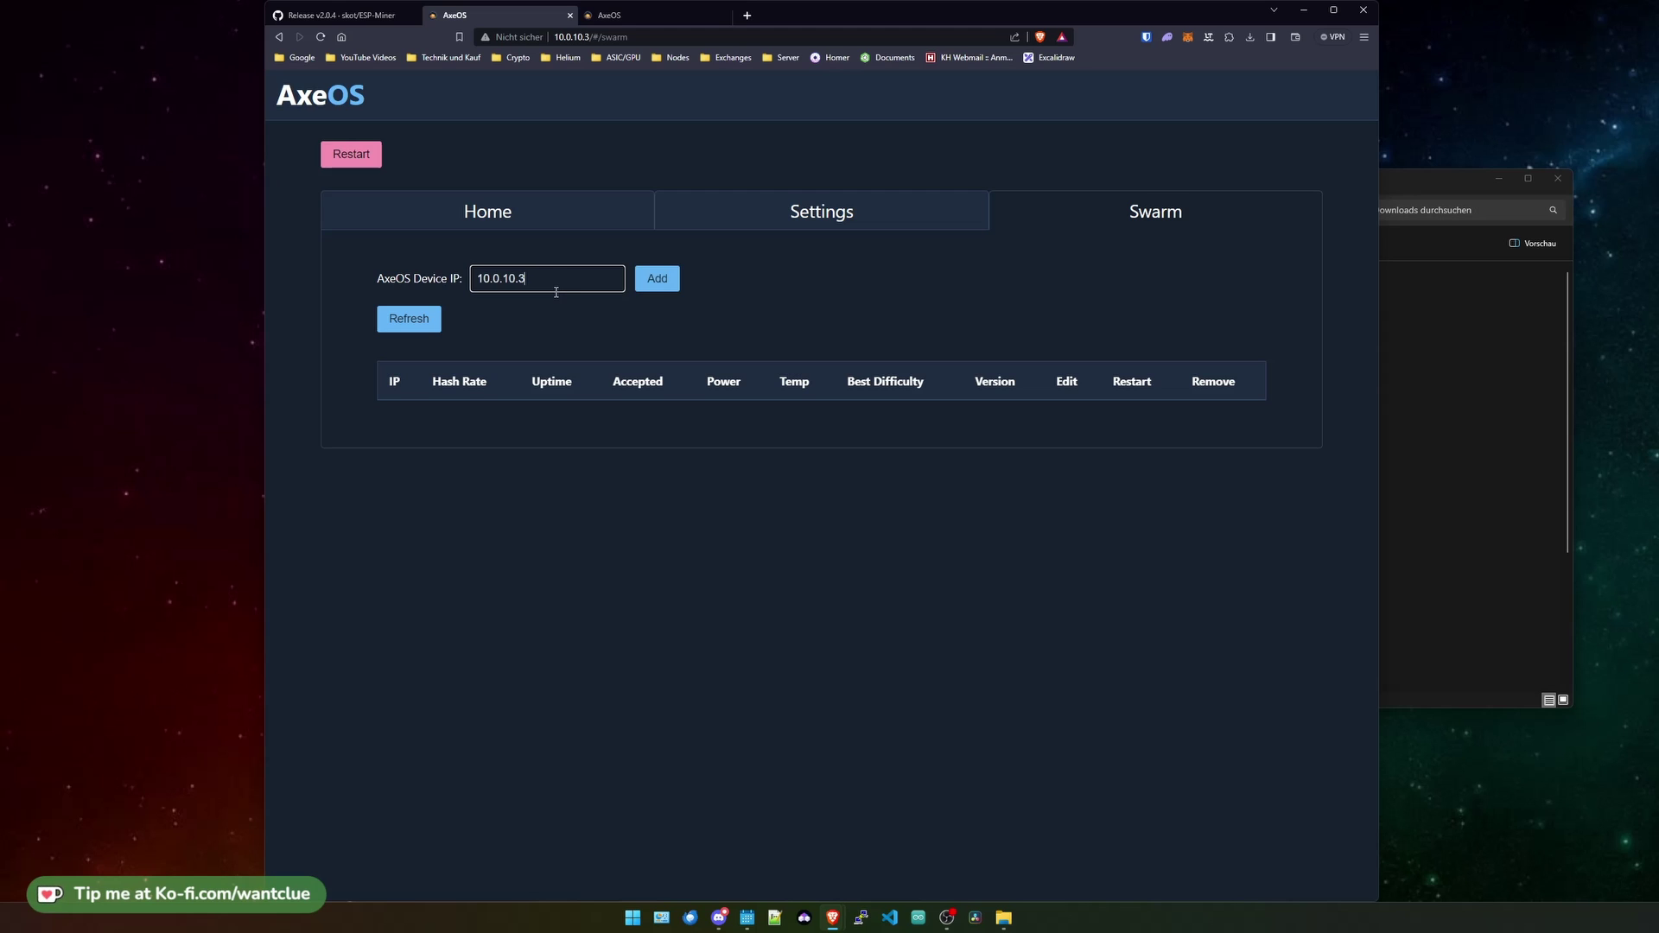
{"action": "left_click", "coordinate": [647, 279]}
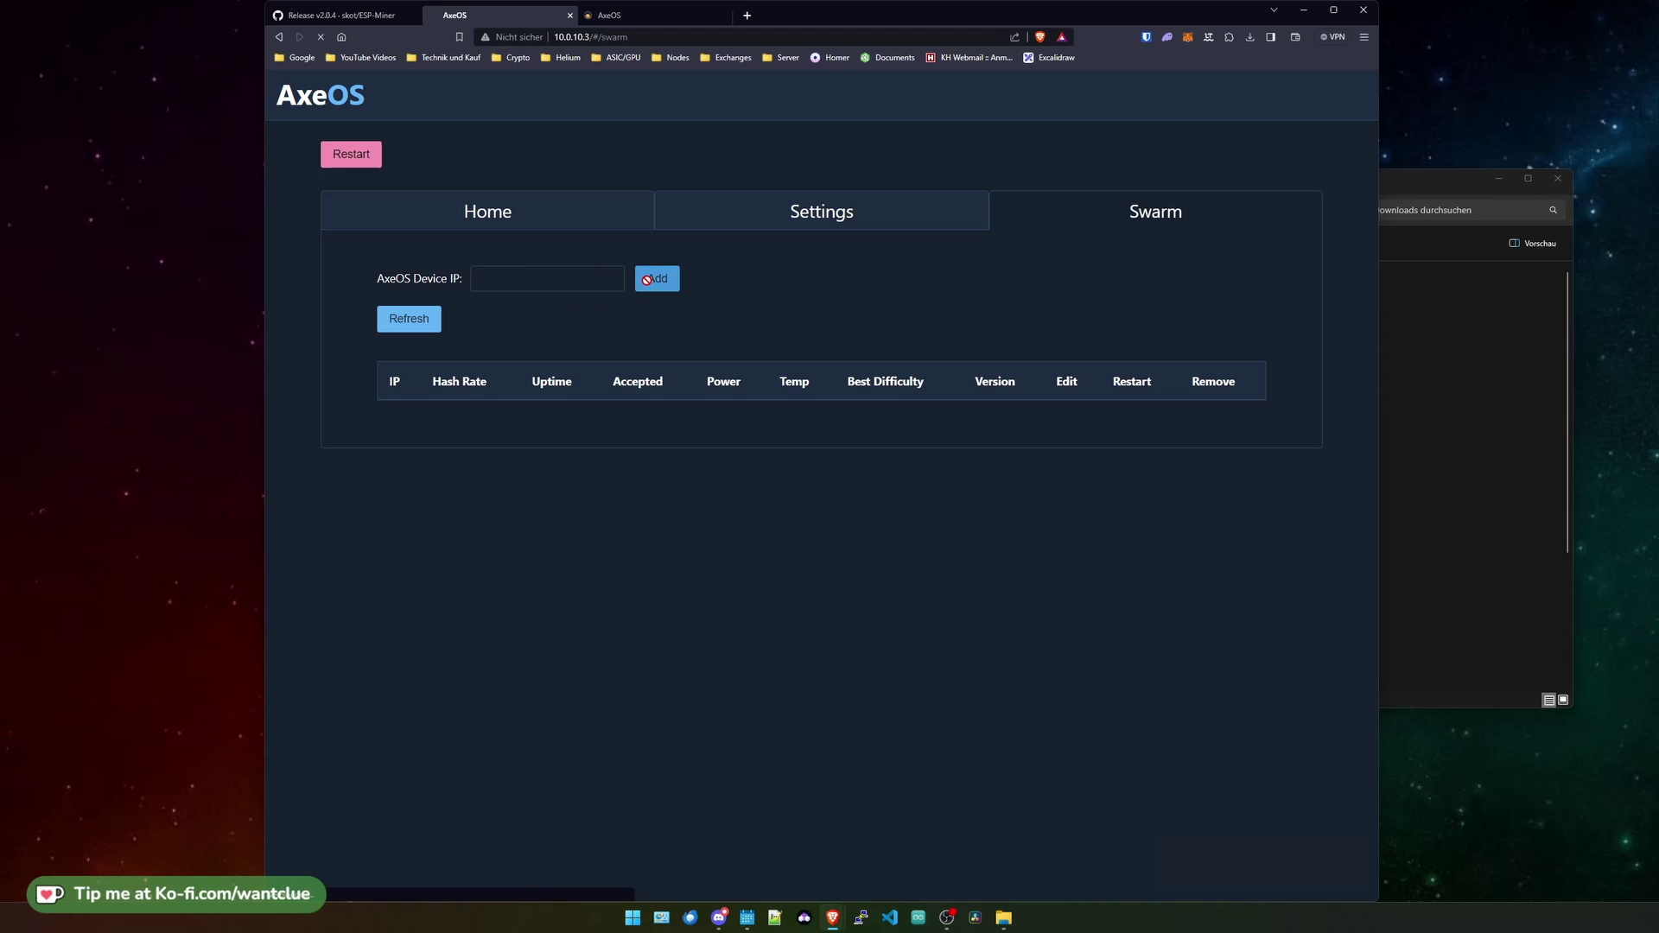
{"action": "left_click", "coordinate": [582, 276]}
{"action": "type", "text": "10.0.10.64"}
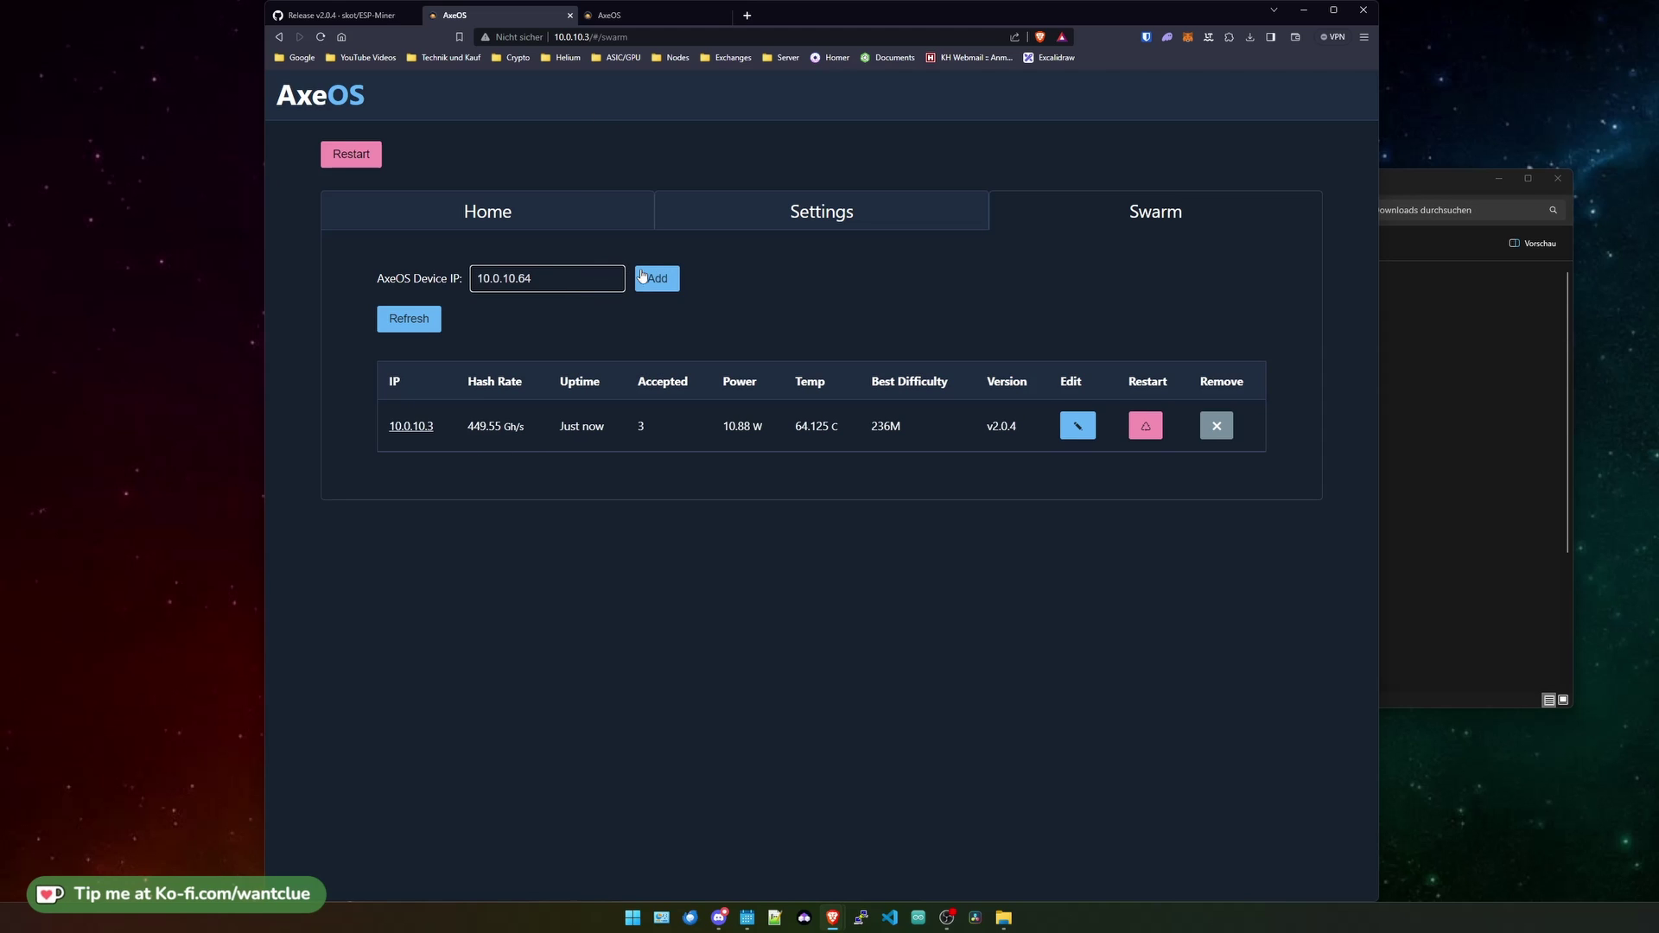
{"action": "left_click", "coordinate": [655, 277]}
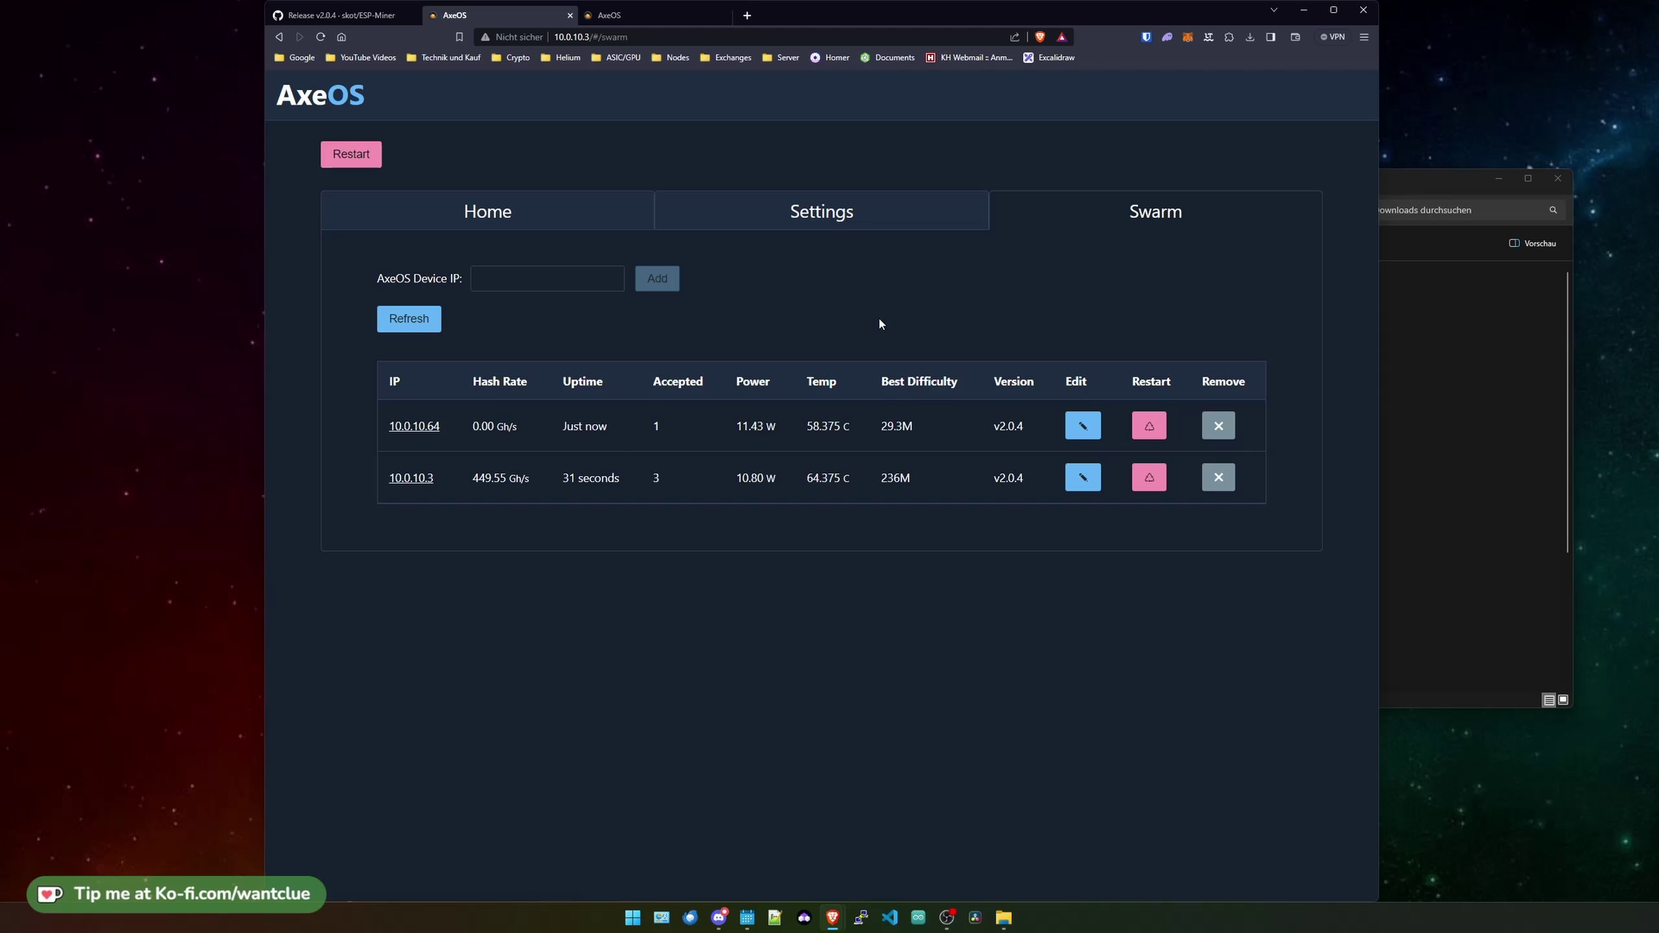
{"action": "left_click", "coordinate": [1081, 432]}
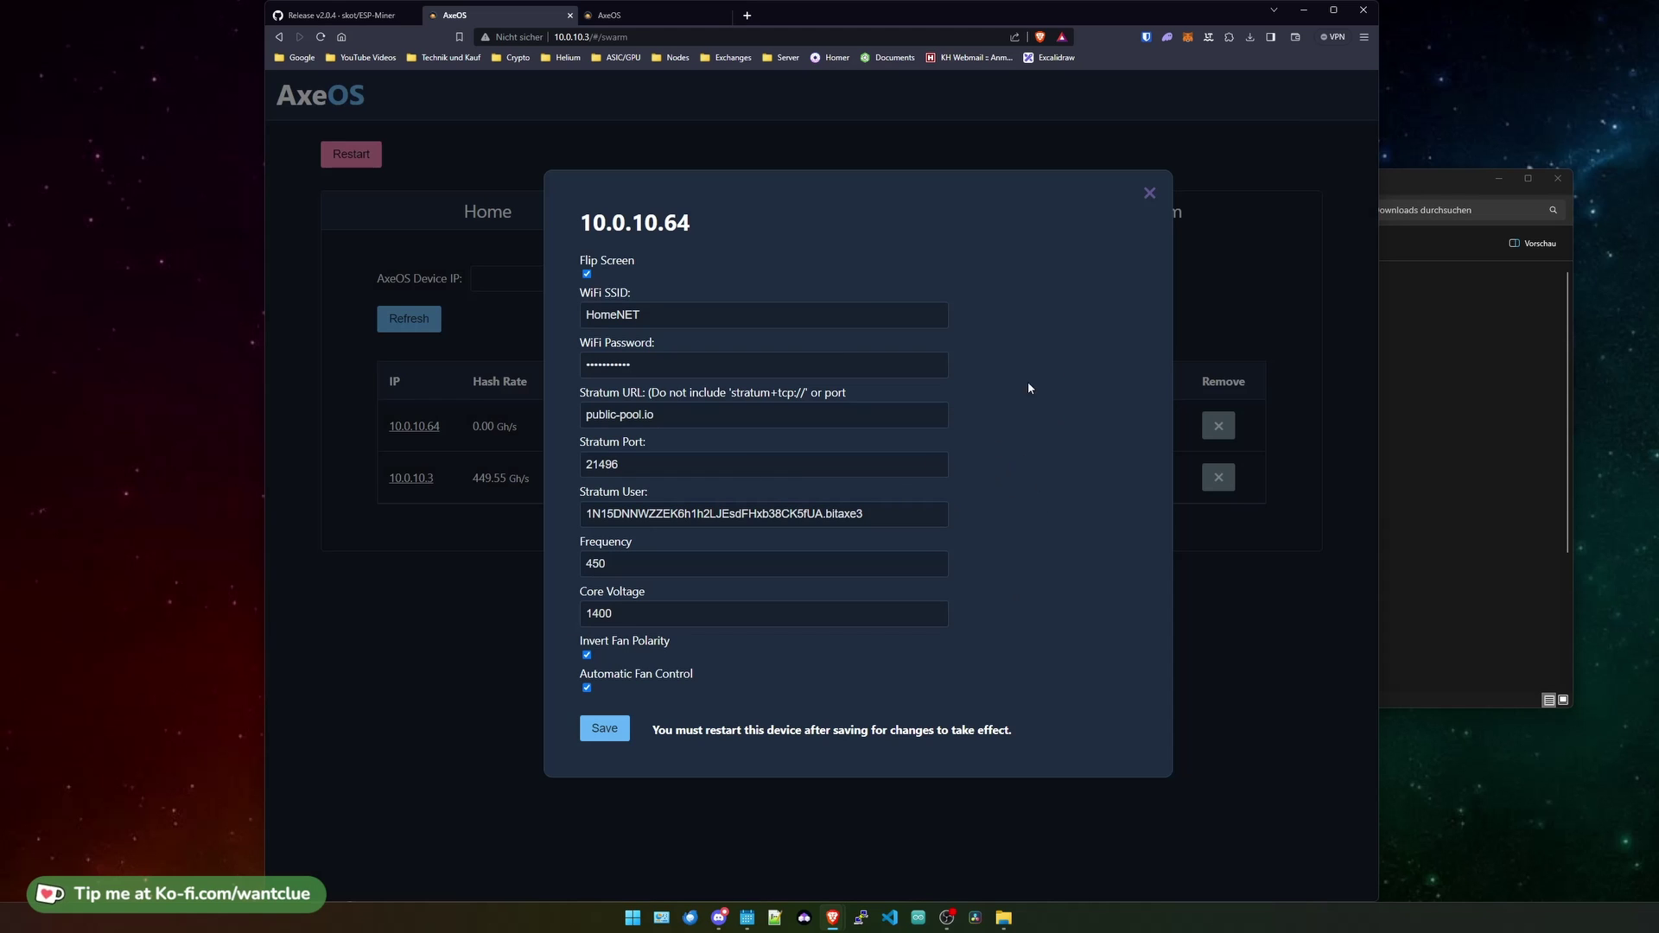
Close the 10.0.10.64 edit dialog without saving, back to the Swarm list.
{"action": "left_click", "coordinate": [1149, 192]}
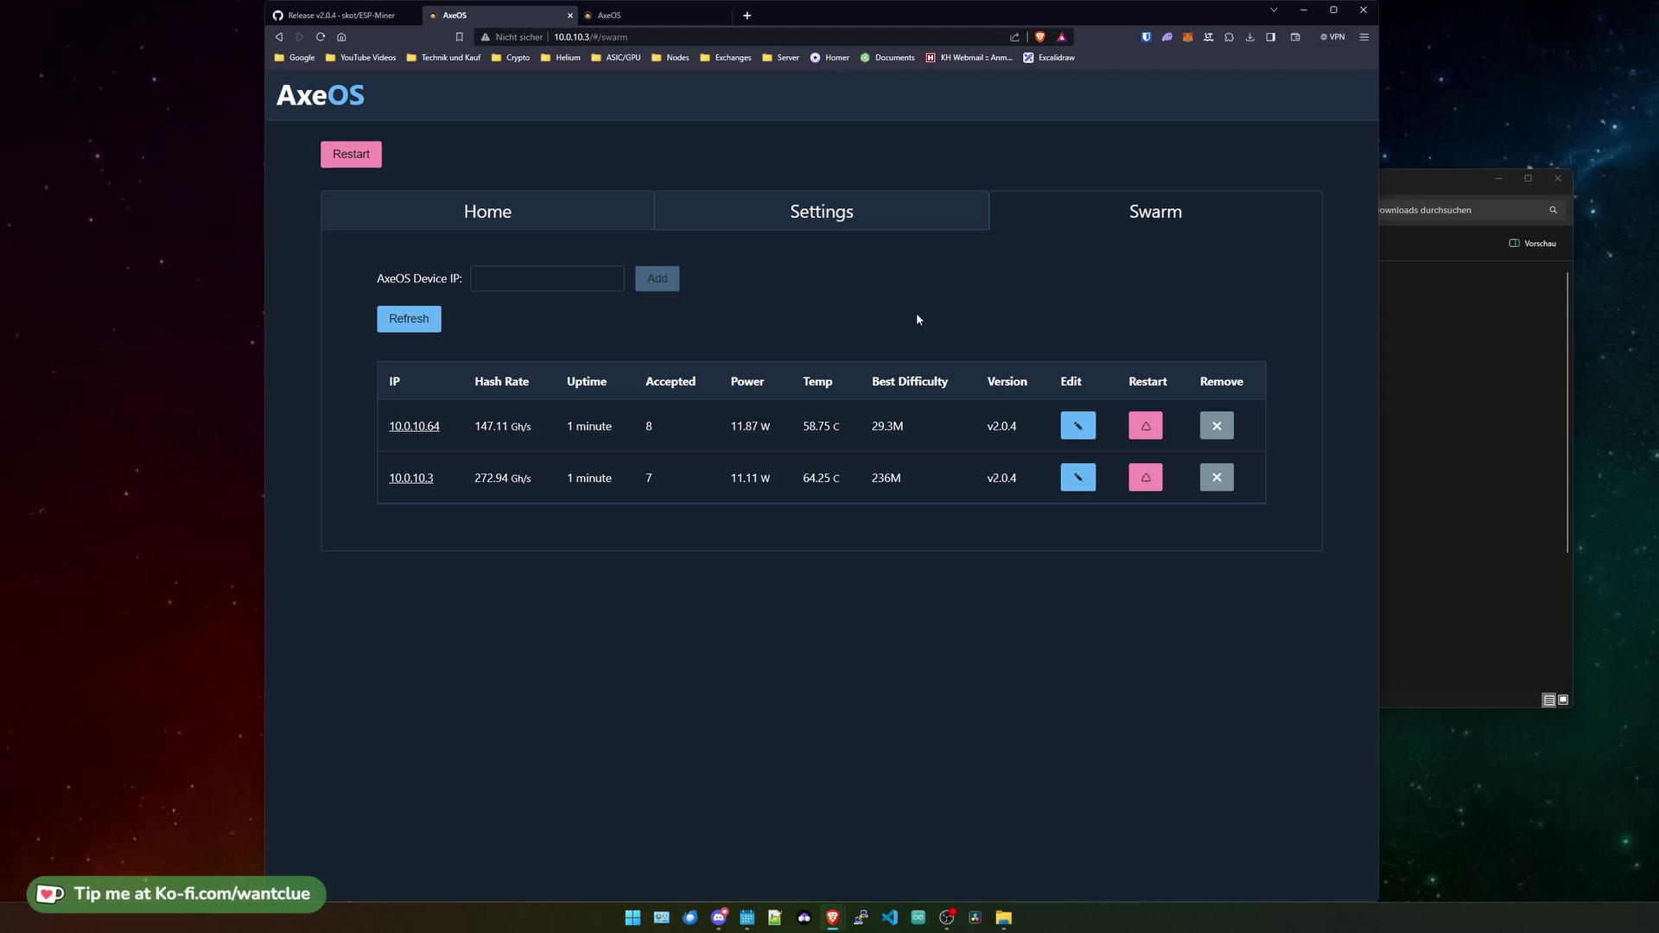
{"action": "left_click", "coordinate": [533, 210]}
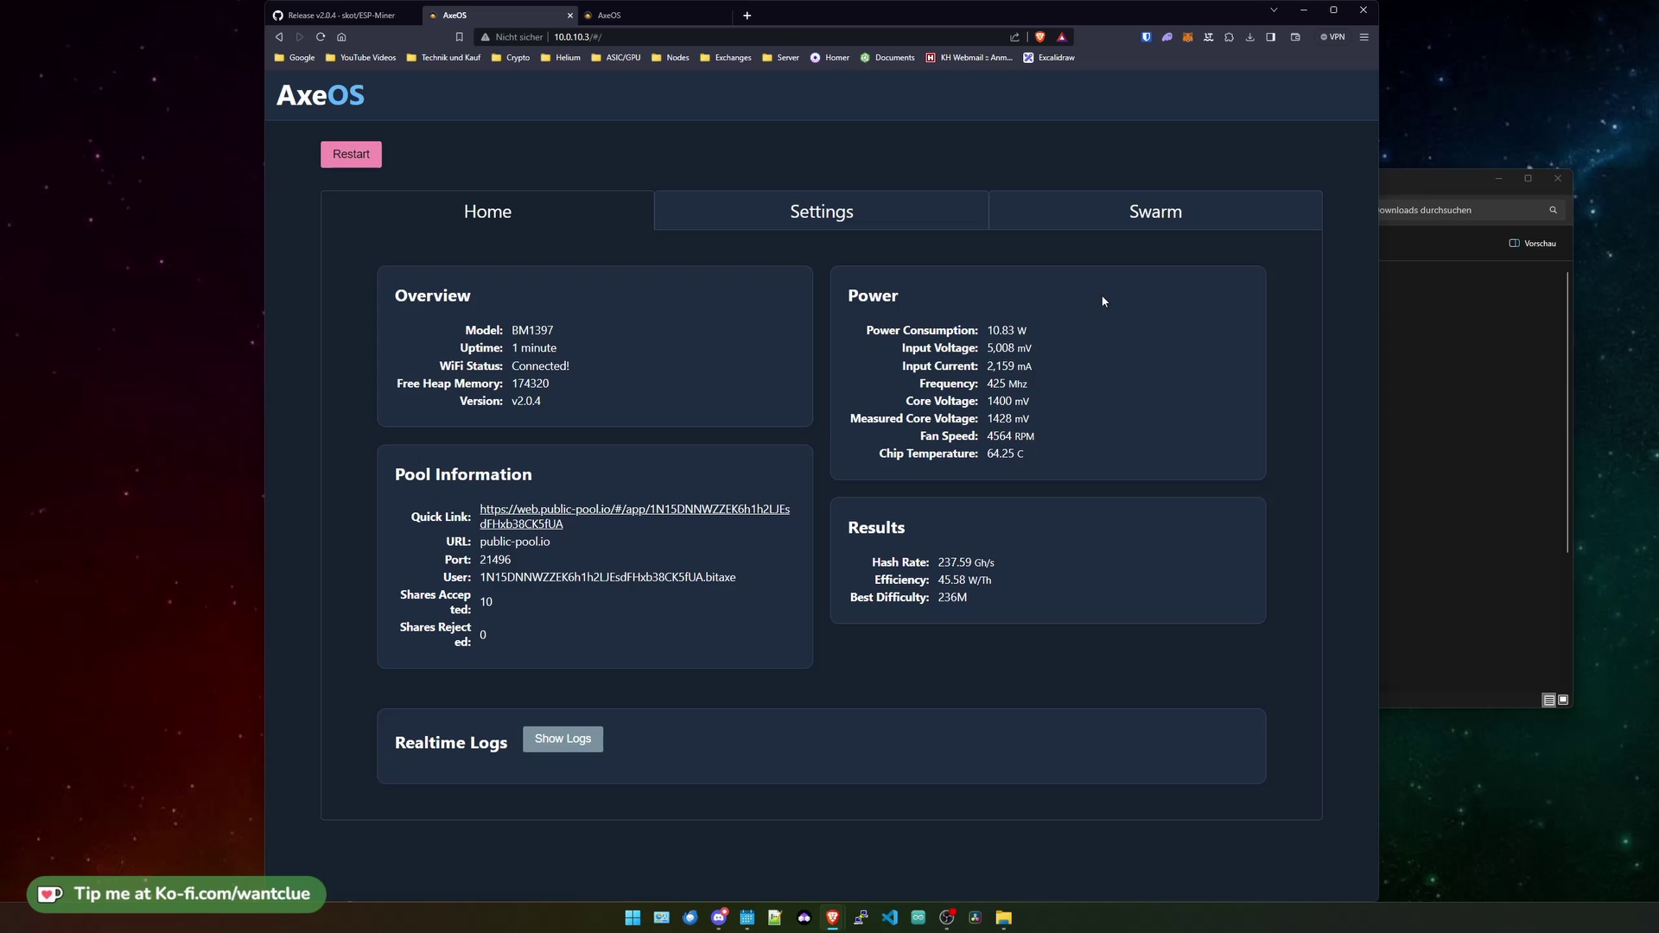
{"action": "left_click", "coordinate": [1165, 222]}
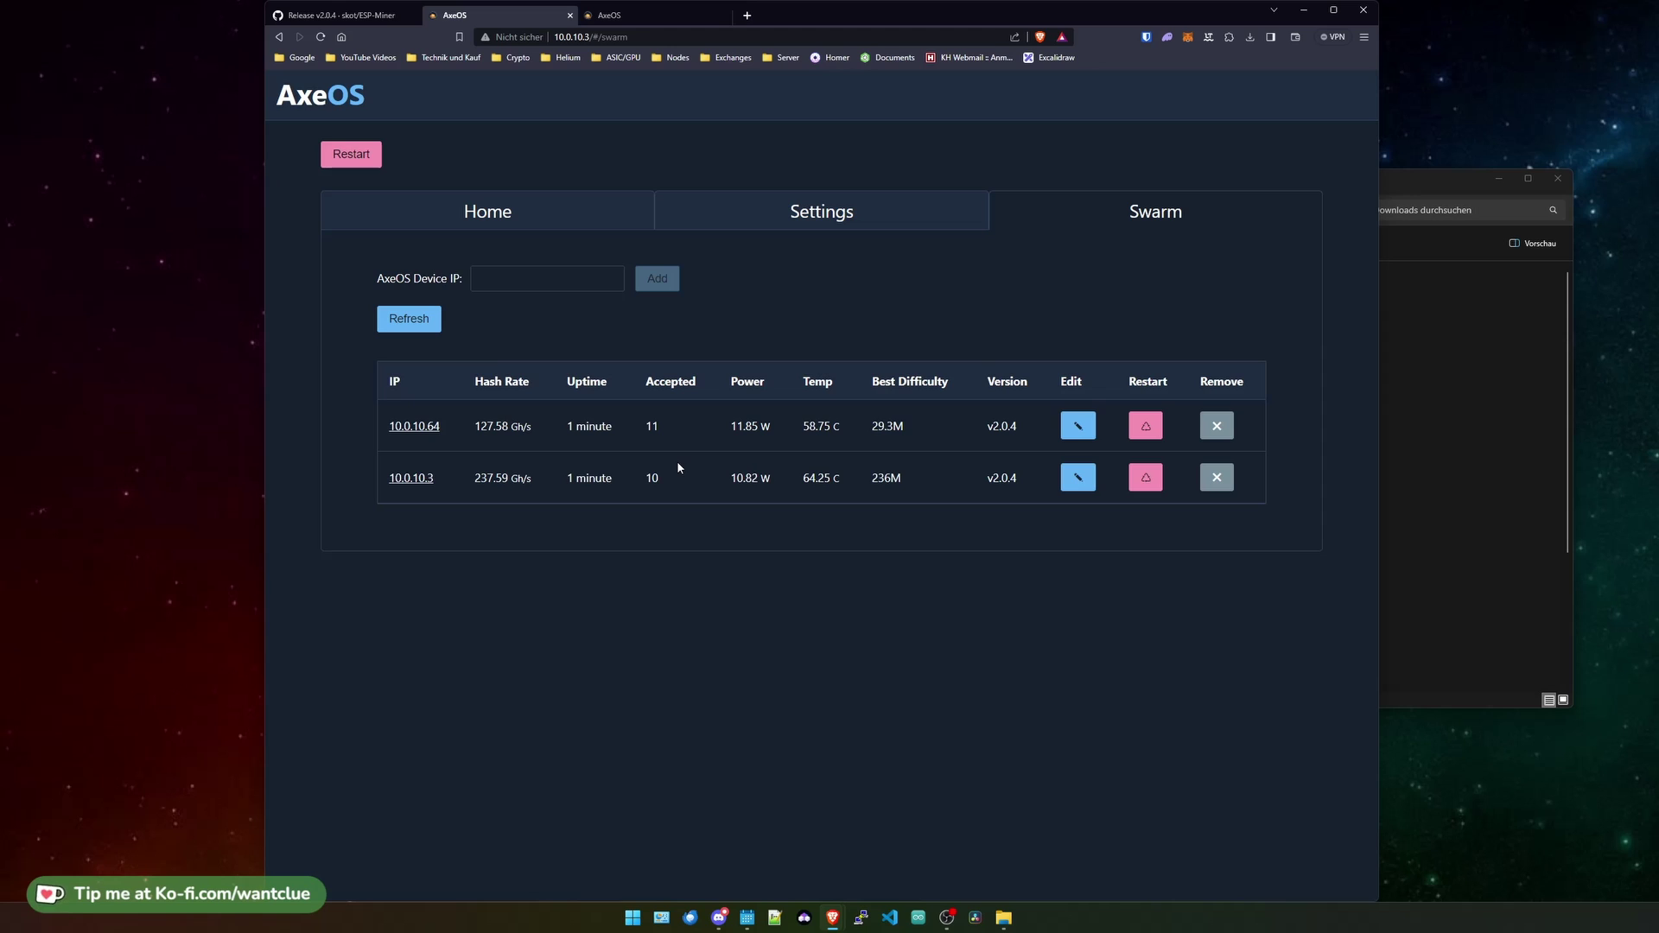